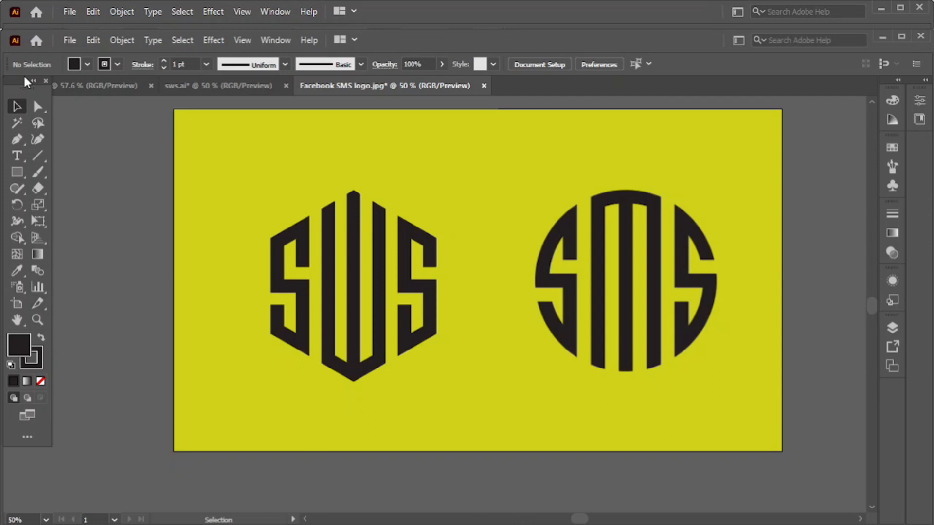
- Draw a tall vertical line near the left side of the artboard in the blank document
left_click(72, 91)
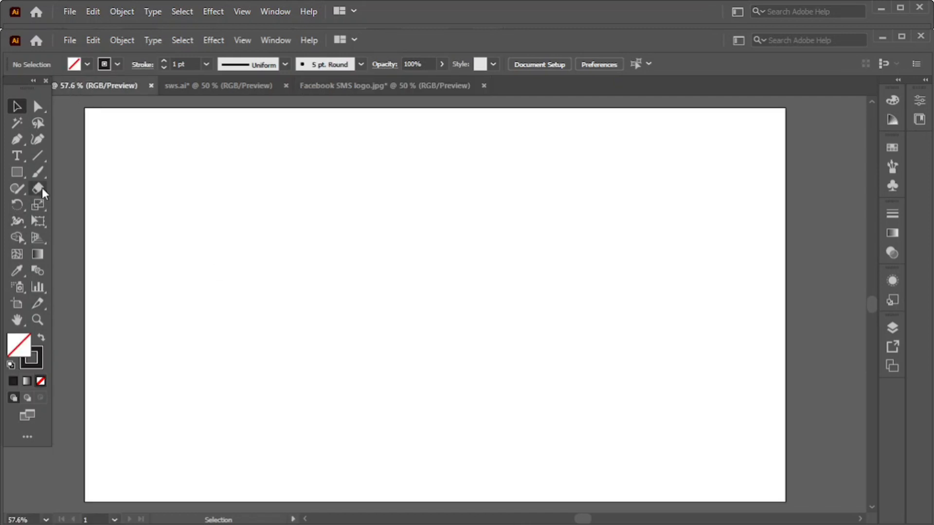
left_click(42, 159)
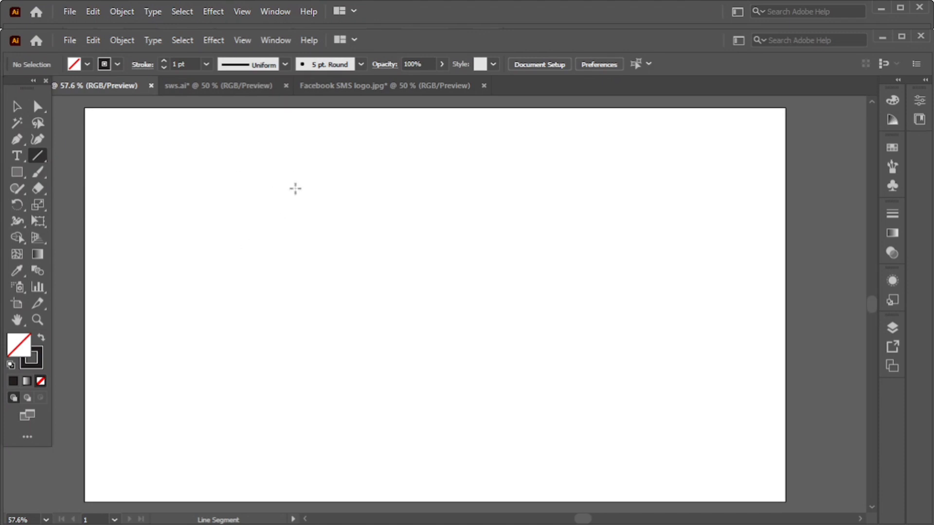
left_click_drag(169, 172, 184, 422)
left_click(16, 106)
left_click(223, 252)
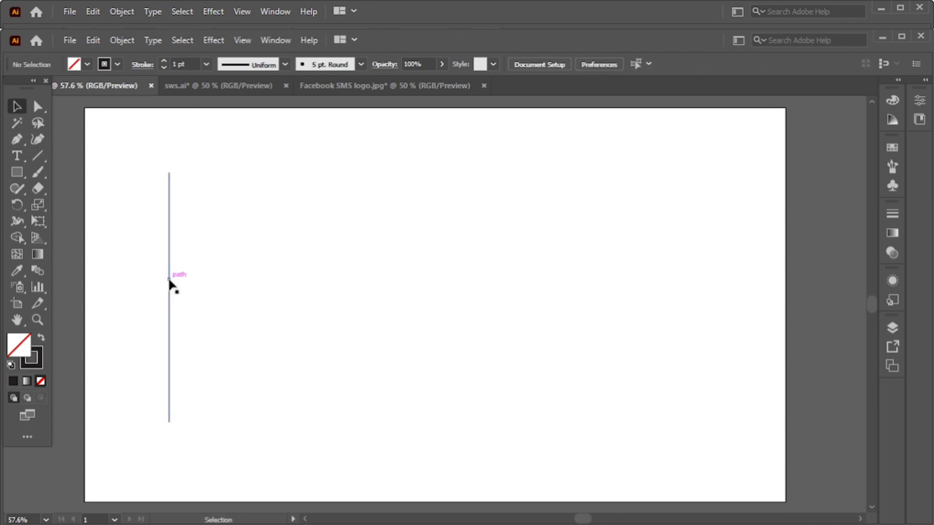
- Copy the vertical line a short distance to the right and repeat the copy to get 14 evenly spaced lines
left_click_drag(169, 282, 183, 287)
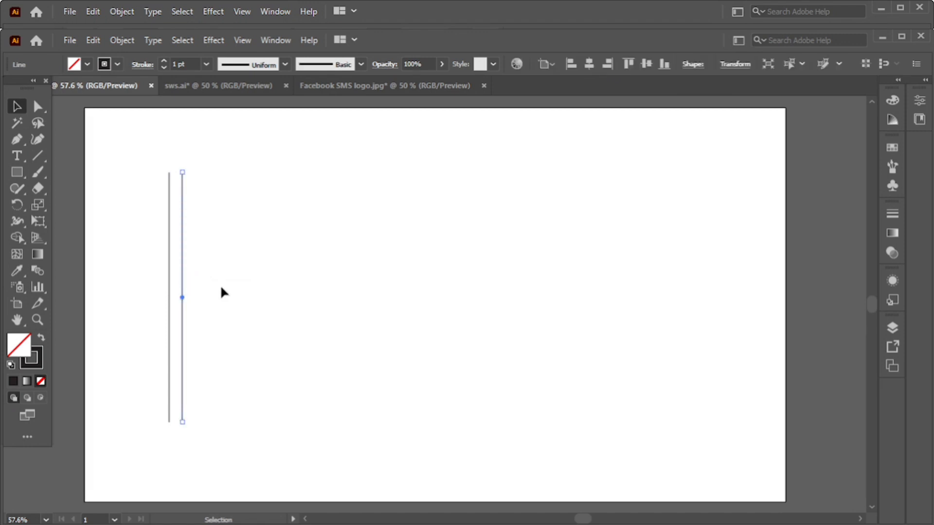
key("ctrl+d")
key("ctrl+d")
key("ctrl+d")
key("ctrl+d")
key("ctrl+d")
key("ctrl+d")
key("ctrl+d")
key("ctrl+d")
key("ctrl+d")
key("ctrl+d")
key("ctrl+d")
key("ctrl+d")
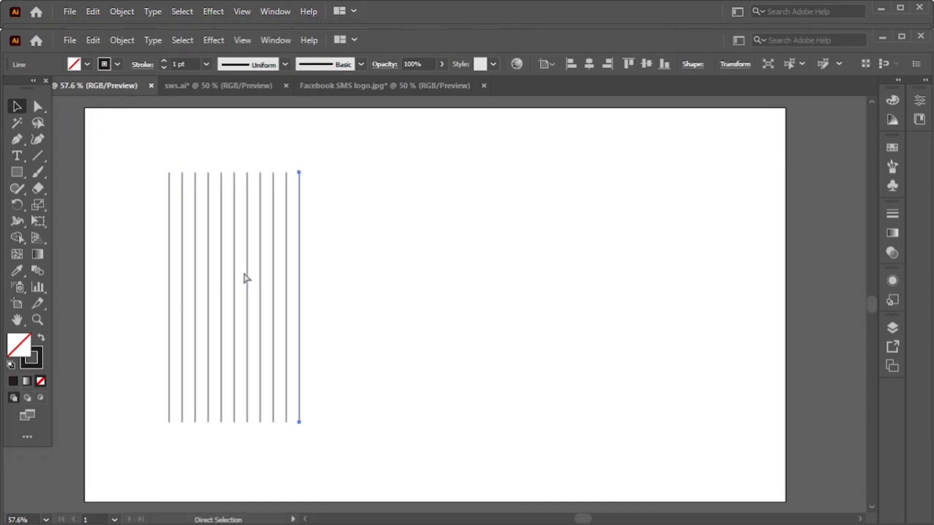
- Group all the vertical lines and move the group about 214 px right and 20 px up
key("v")
left_click_drag(126, 141, 361, 423)
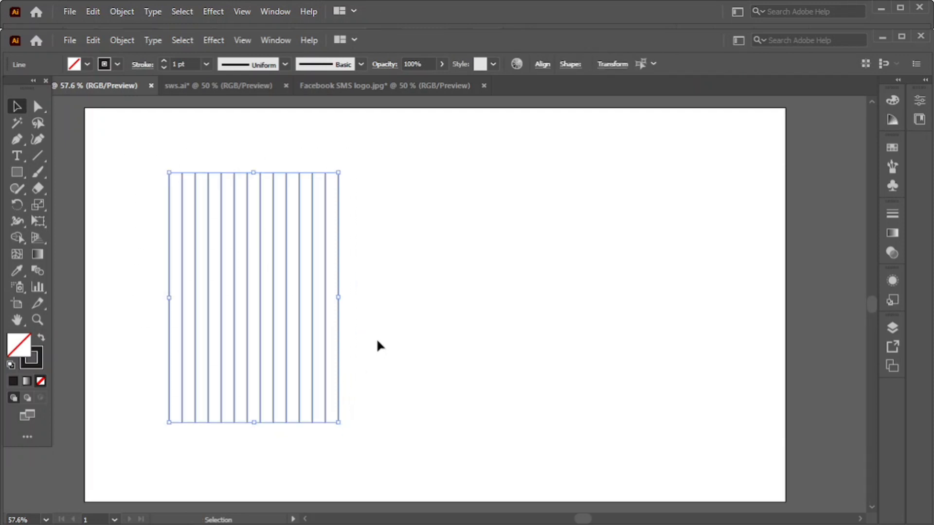
right_click(377, 341)
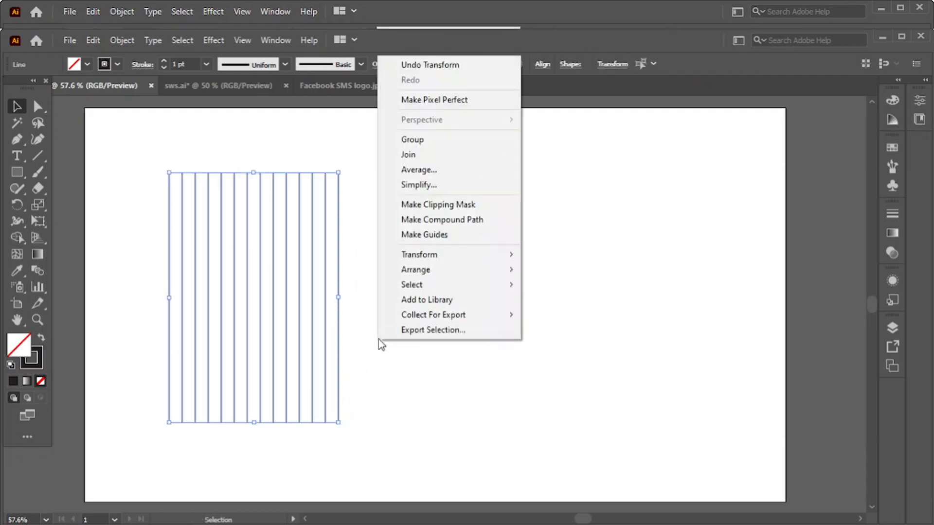
left_click(412, 143)
left_click_drag(286, 287, 404, 276)
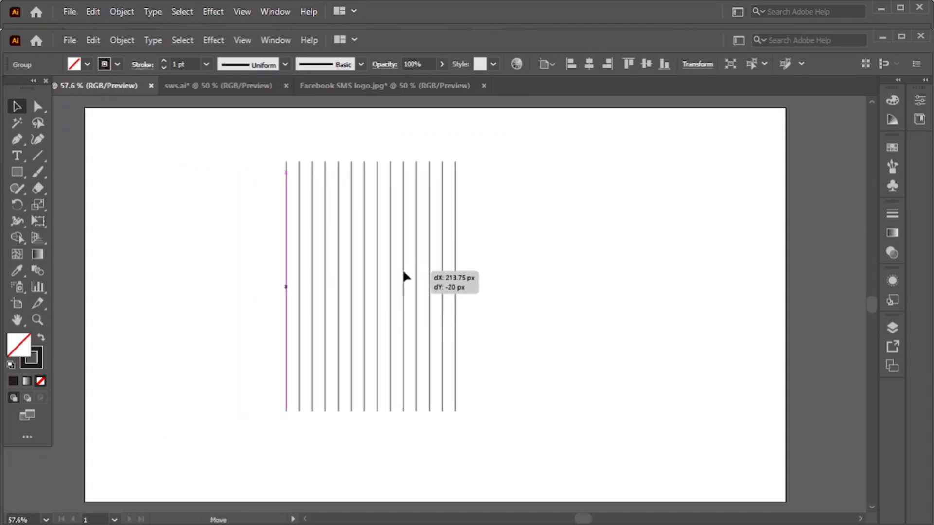
left_click(500, 287)
- Draw a hexagon in the upper-left area of the artboard with the Polygon tool and rotate it so a corner points up
left_click(17, 176)
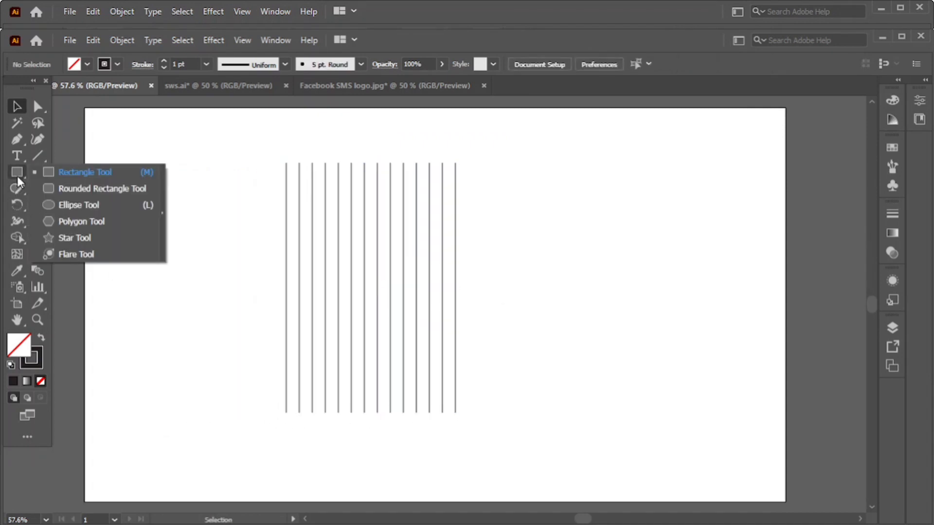
left_click(56, 221)
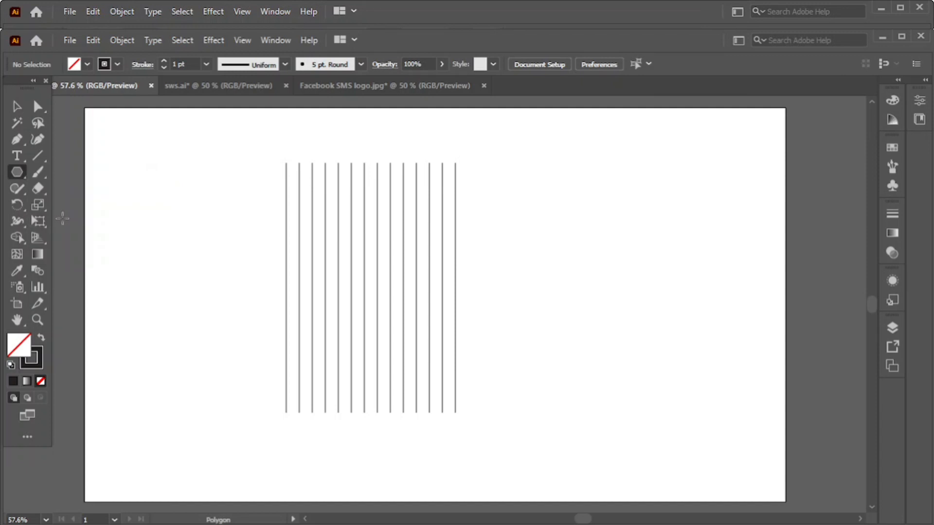
left_click_drag(125, 188, 176, 241)
key("v")
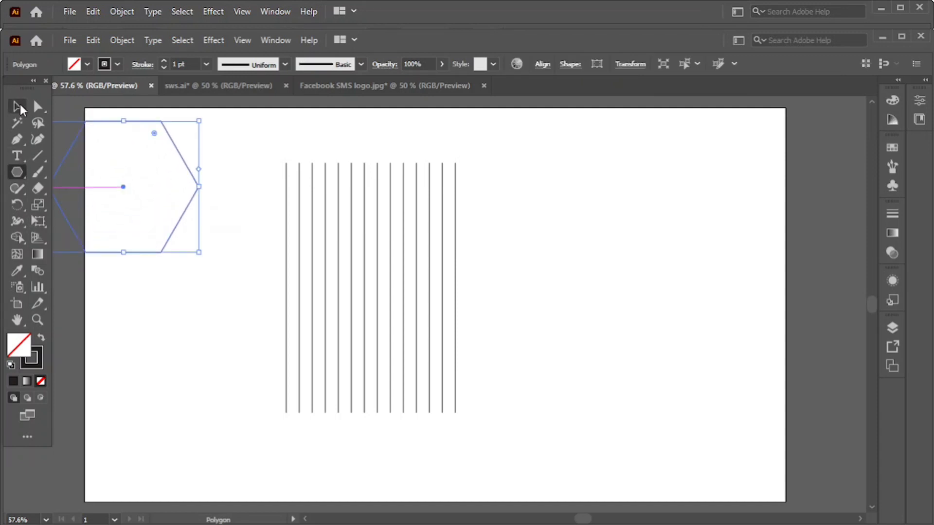
left_click_drag(203, 258, 85, 289)
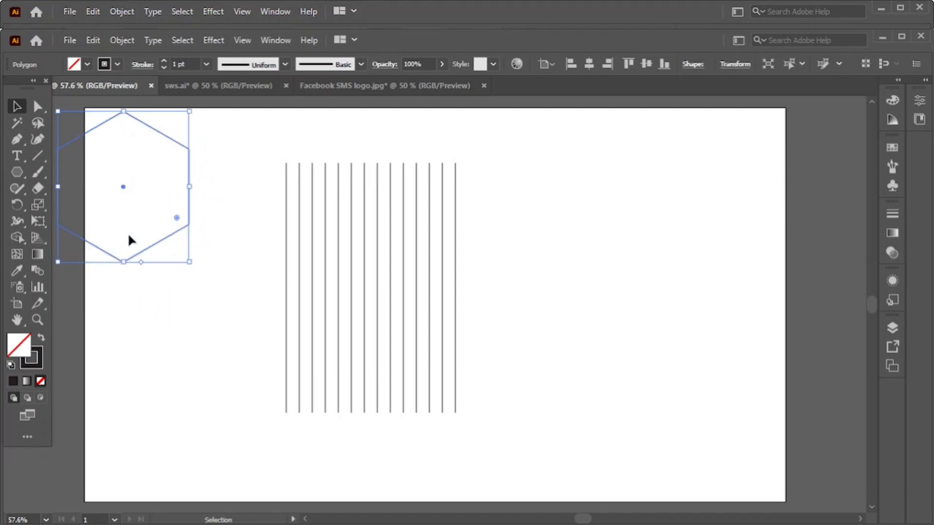
- Place a copy of the hexagon over the vertical lines, with its left side on the first line
left_click_drag(121, 188, 346, 275)
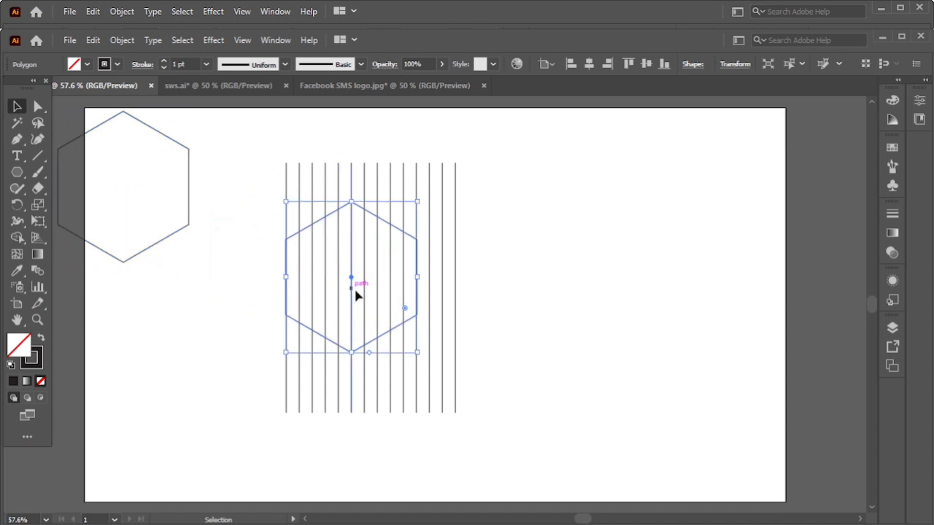
scroll(413, 354, "up", 4)
scroll(412, 354, "down", 3)
scroll(375, 353, "up", 3)
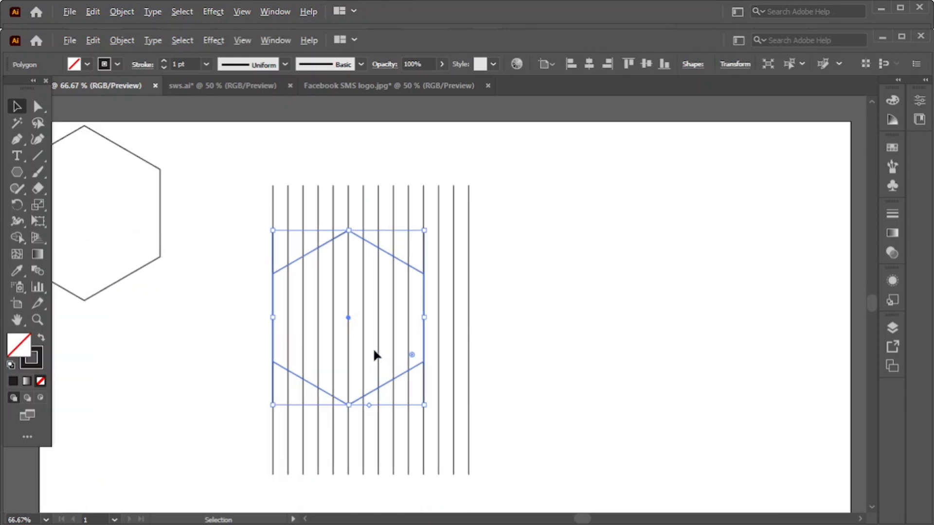
- Scale the copied hexagon proportionally until it spans exactly from the first to the last vertical line
scroll(375, 352, "down", 2)
left_click_drag(424, 405, 515, 456)
scroll(280, 390, "up", 1)
scroll(292, 382, "down", 3)
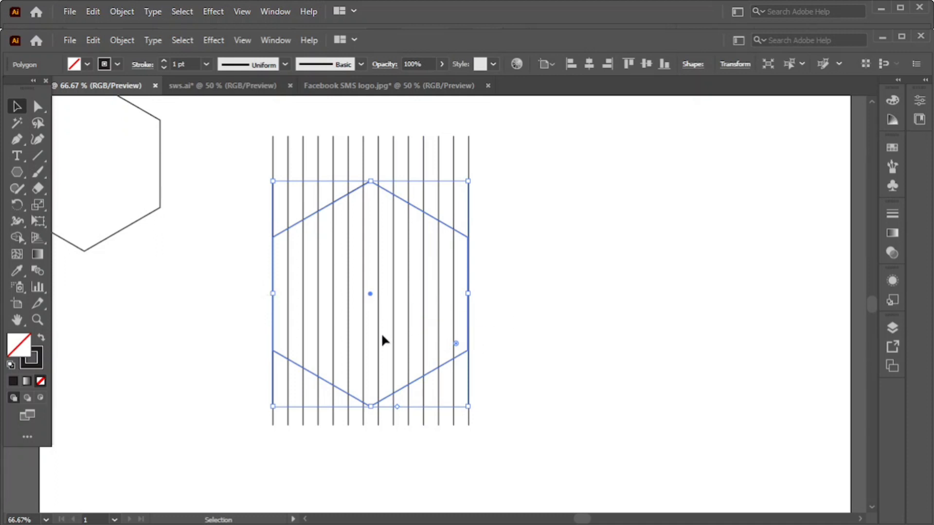
scroll(379, 333, "up", 1)
scroll(490, 331, "up", 1)
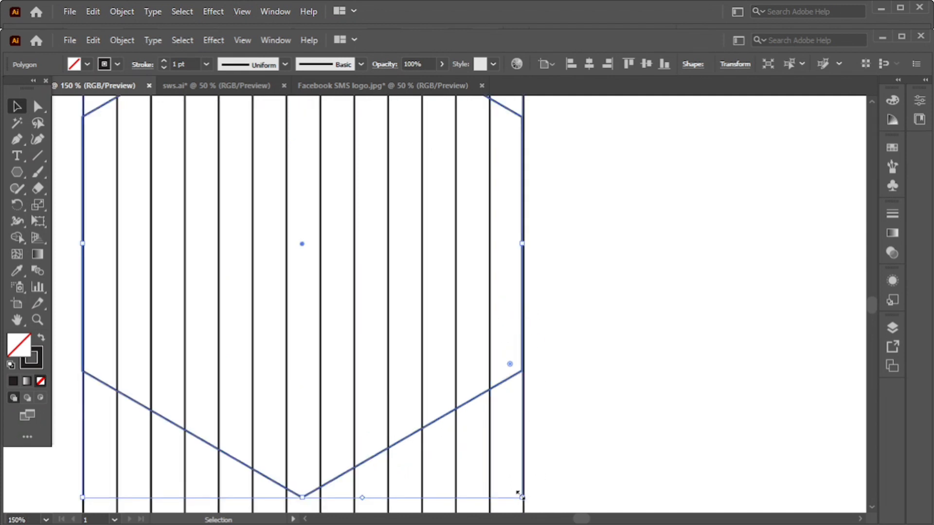
left_click_drag(519, 498, 524, 499)
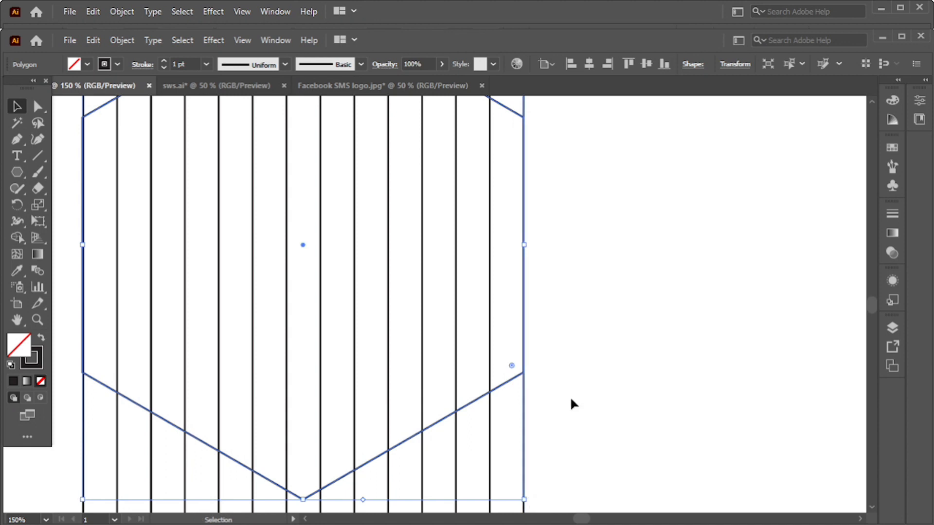
scroll(538, 358, "down", 3)
left_click(609, 343)
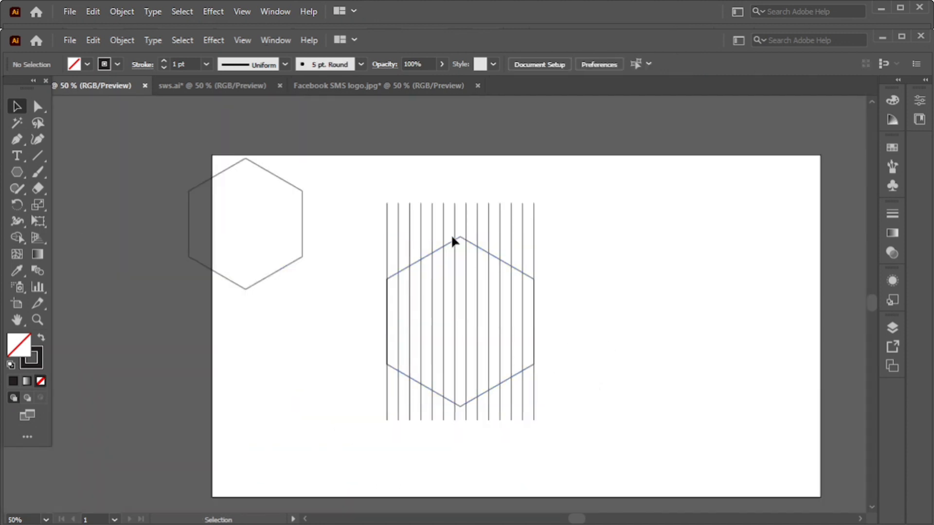
- Create a reflected copy of the vertical line group at a 45° axis angle to form horizontal lines
left_click_drag(378, 190, 556, 258)
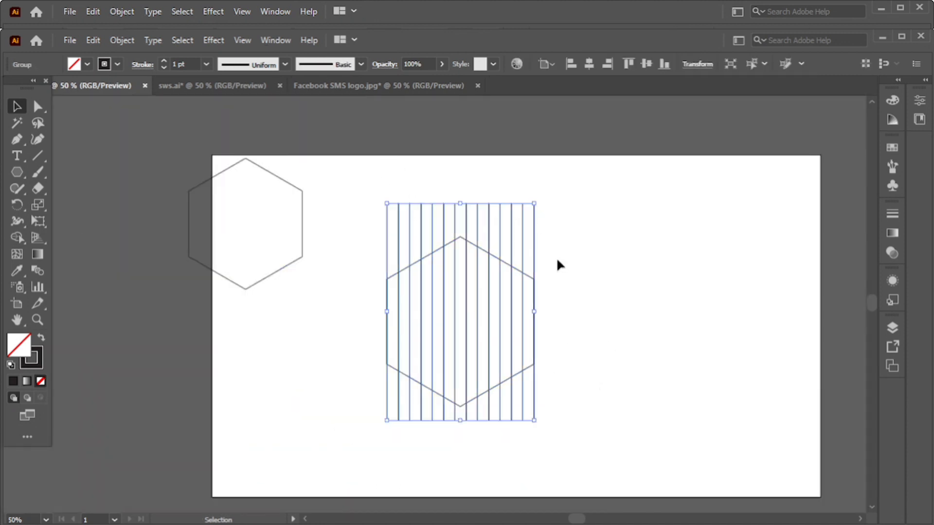
right_click(559, 264)
mouse_move(612, 418)
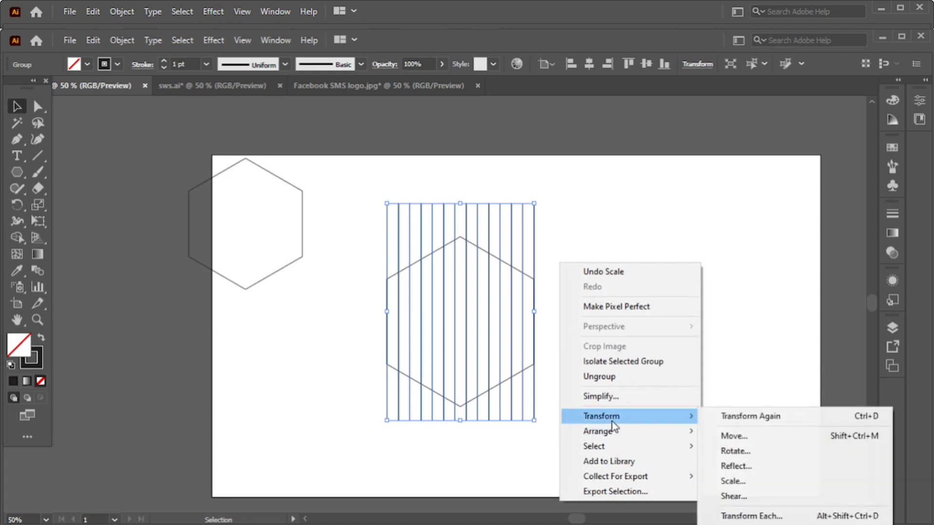
left_click(737, 467)
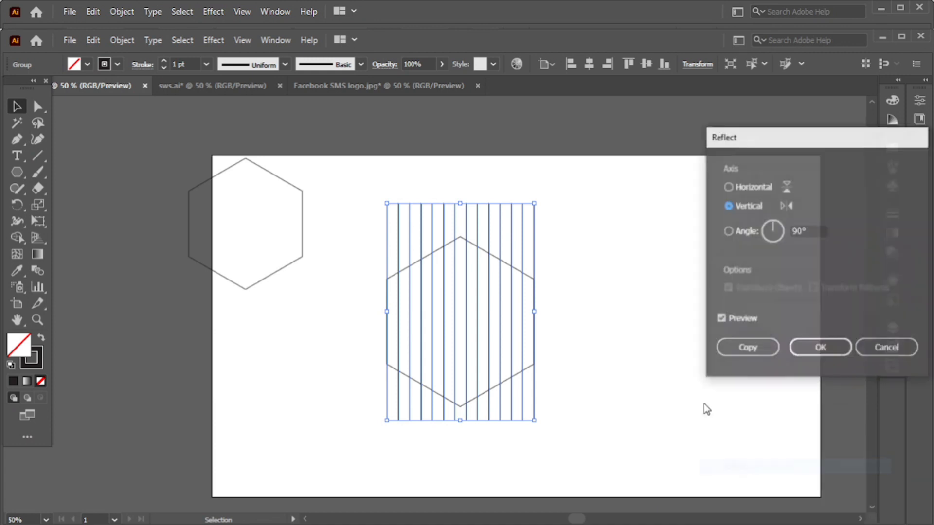
left_click(774, 236)
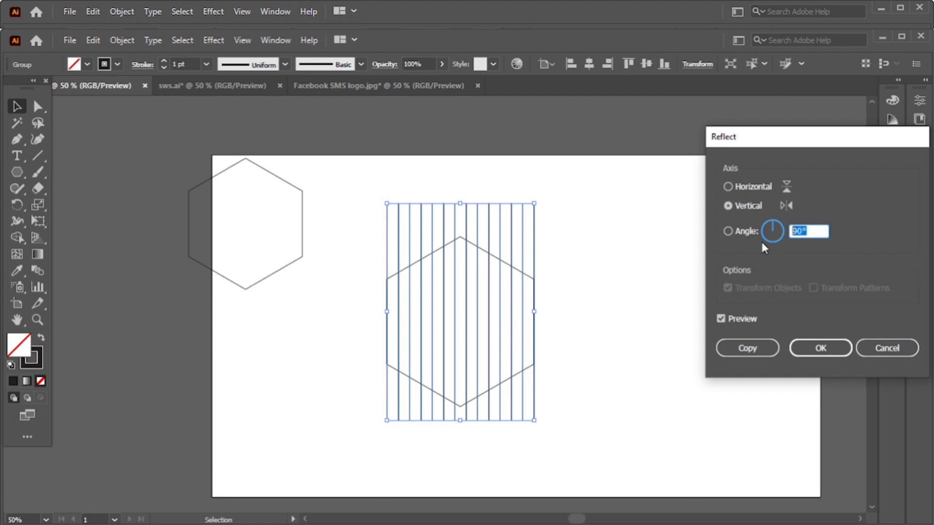
type("45")
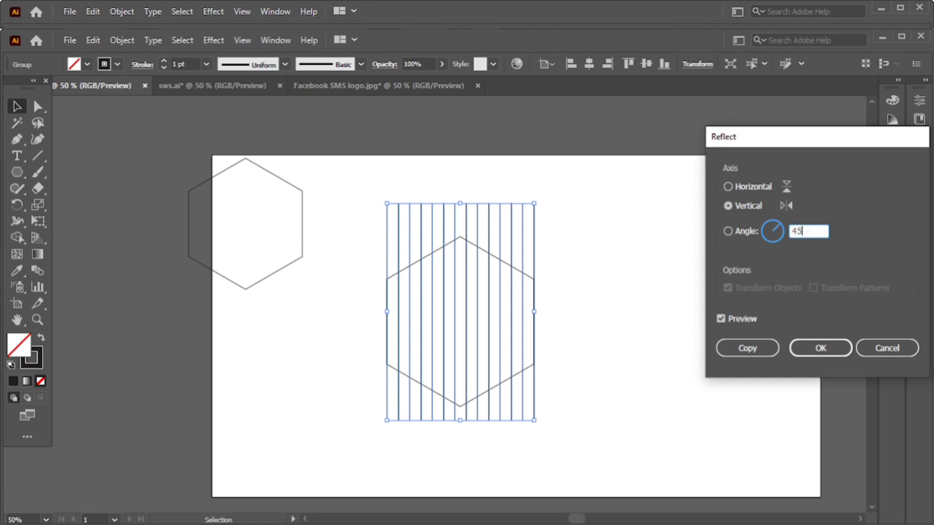
left_click(757, 350)
left_click(691, 369)
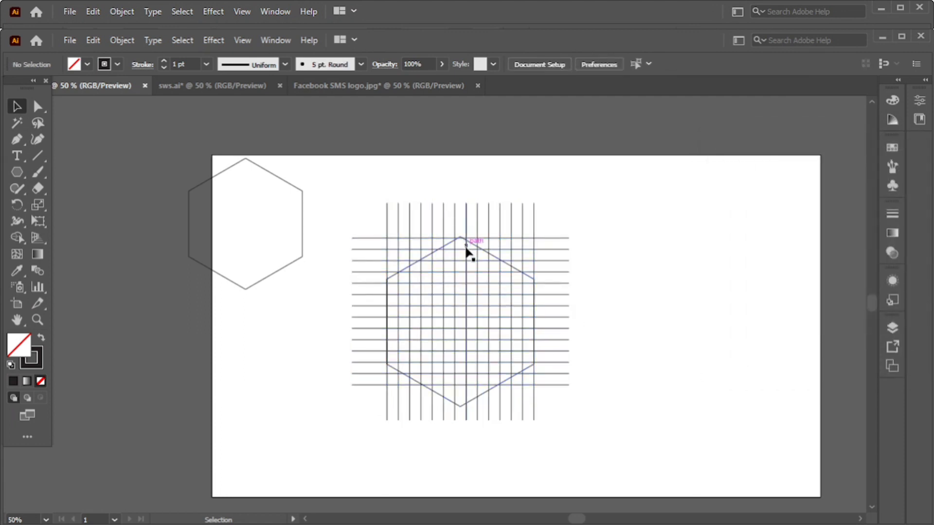
- Create a reflected copy of the vertical line group at a 60° axis angle to form slanted lines
scroll(458, 253, "up", 1)
left_click_drag(416, 193, 555, 195)
right_click(638, 264)
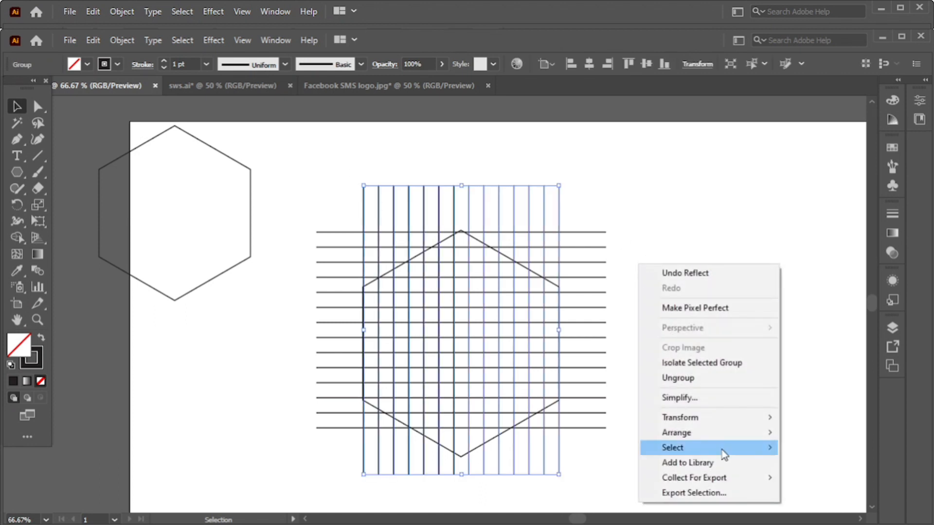
mouse_move(677, 424)
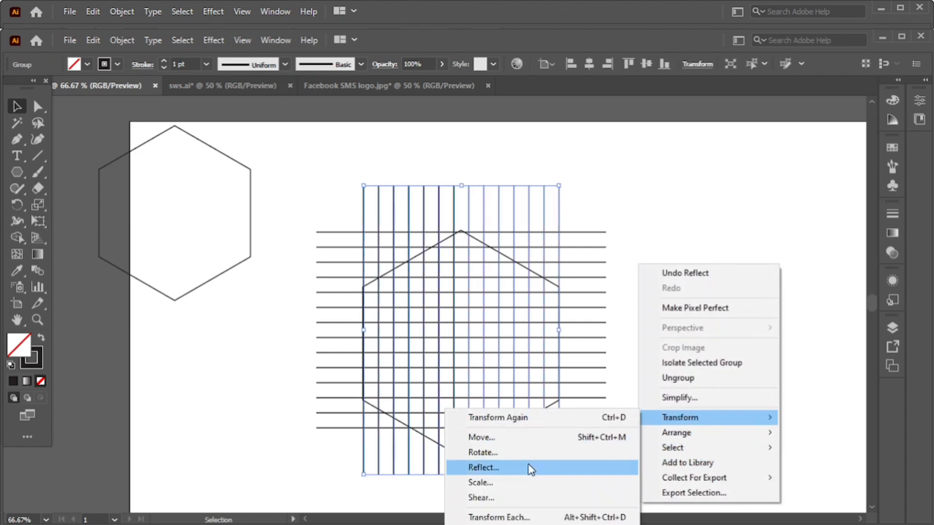
left_click(527, 466)
left_click(810, 232)
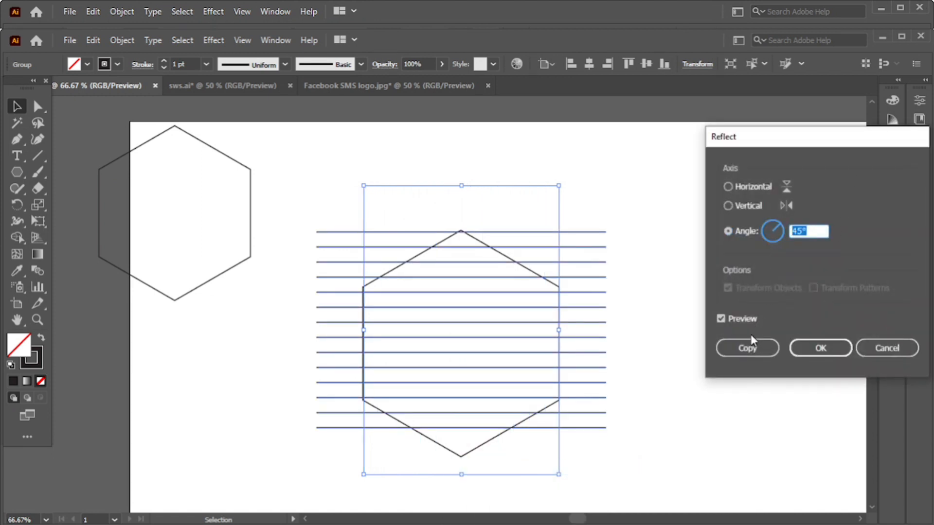
type("60")
left_click(748, 347)
left_click(730, 361)
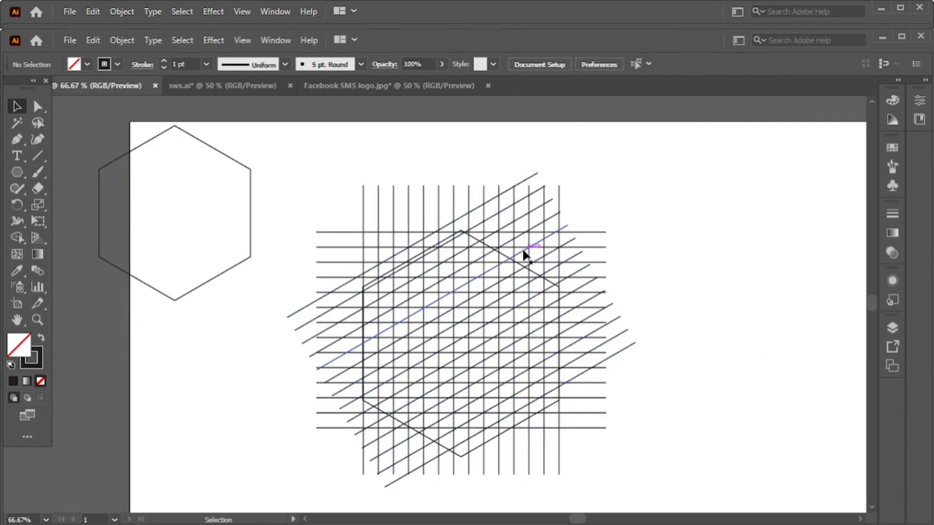
- Create a reflected copy of the slanted line group across the horizontal axis
left_click(294, 317)
right_click(636, 260)
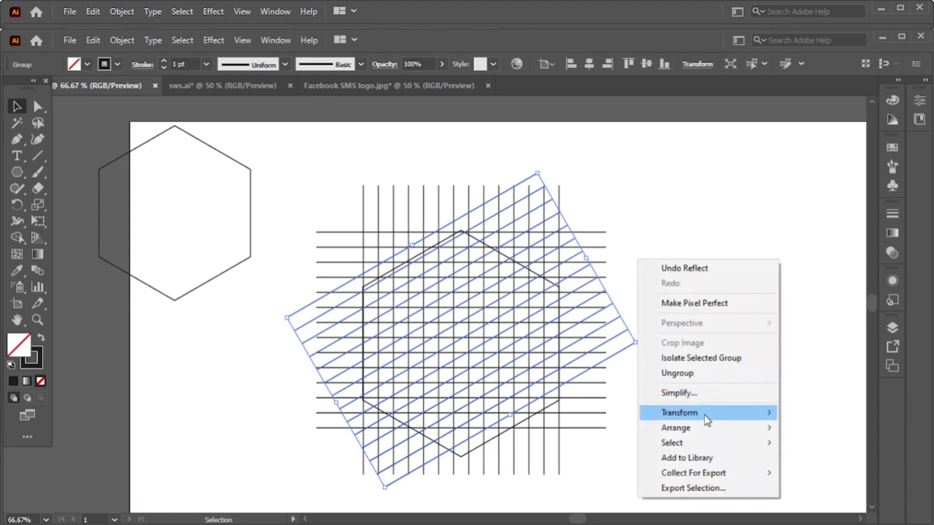
mouse_move(705, 414)
left_click(519, 465)
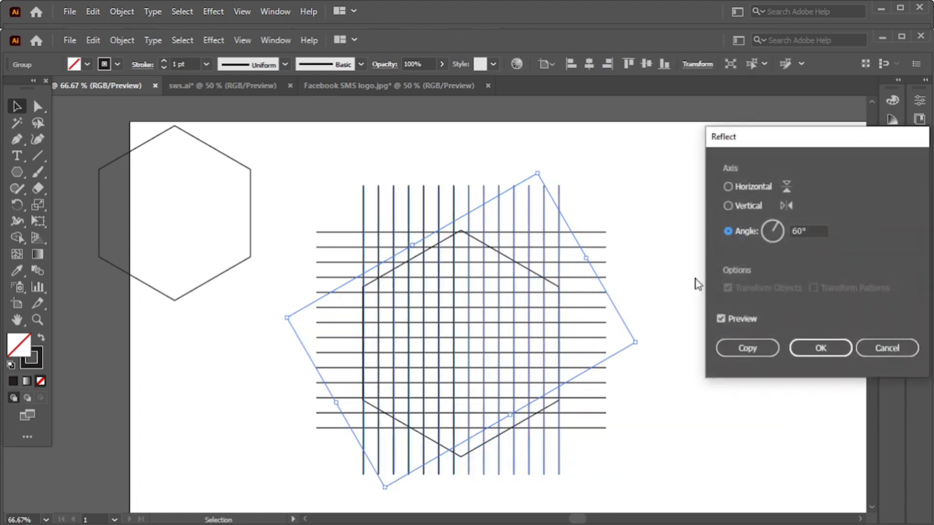
left_click(727, 187)
left_click(730, 352)
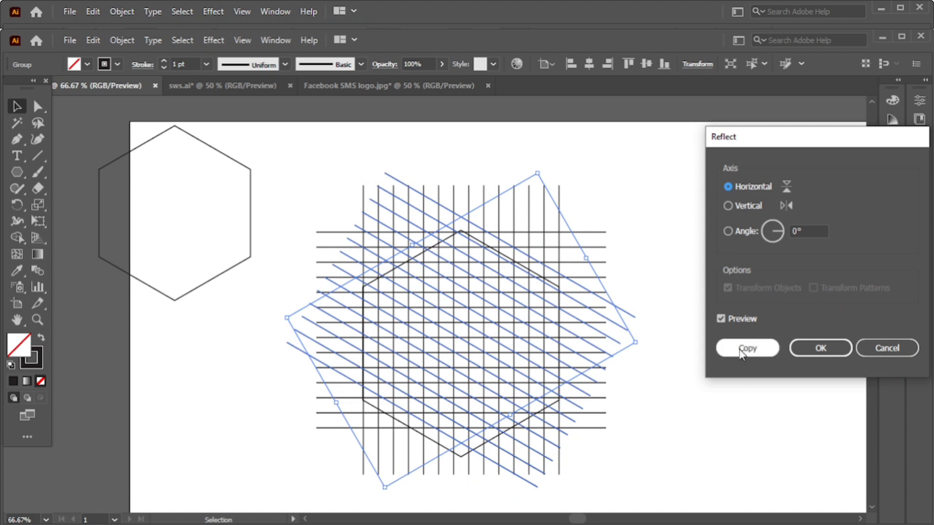
left_click(737, 361)
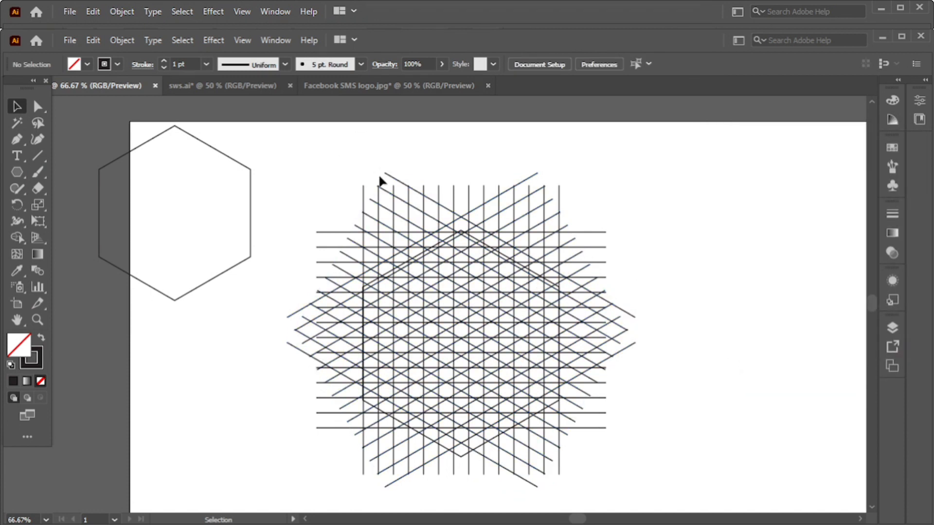
- Delete the guide hexagon lying over the line grid
scroll(364, 176, "down", 1)
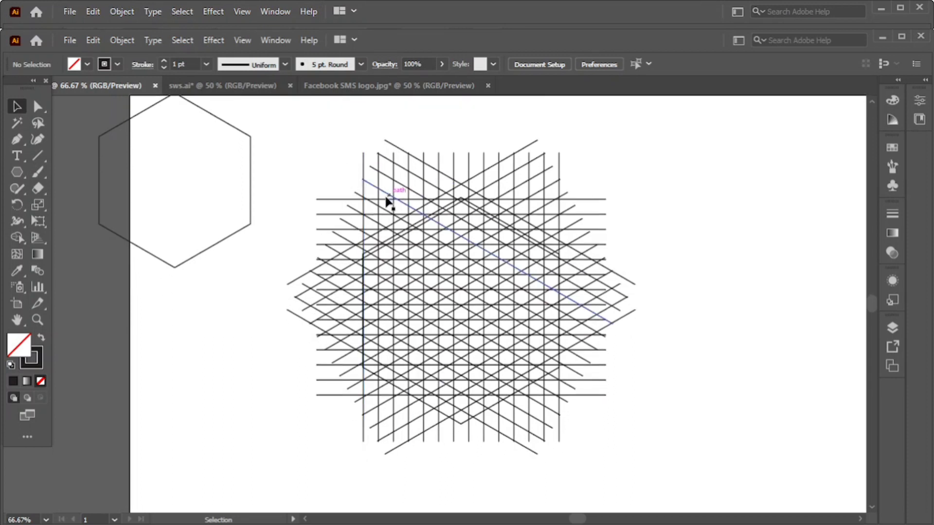
scroll(377, 215, "up", 1, "alt")
scroll(528, 231, "down", 2)
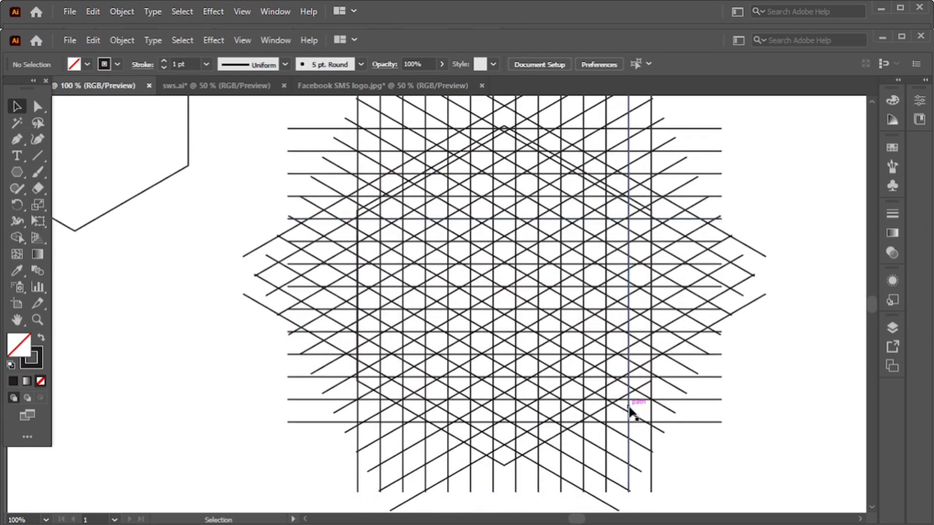
left_click(571, 432)
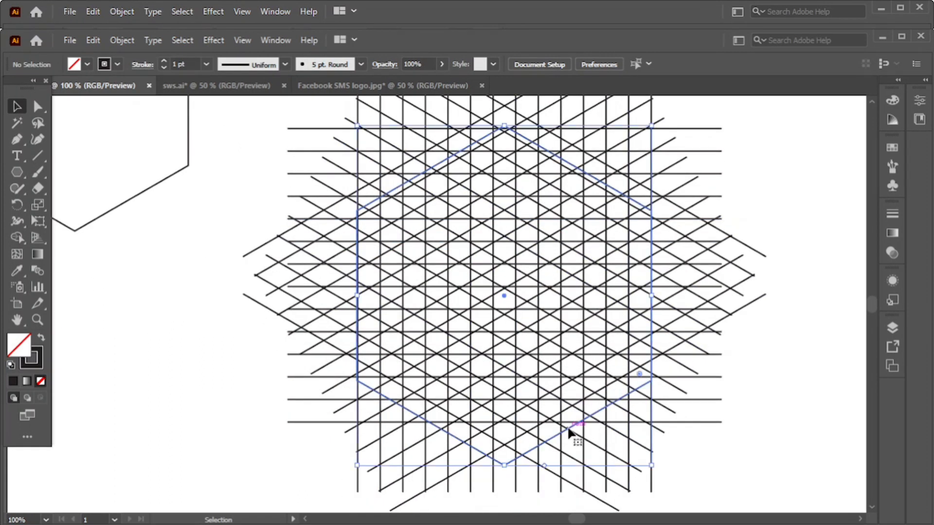
left_click(601, 387)
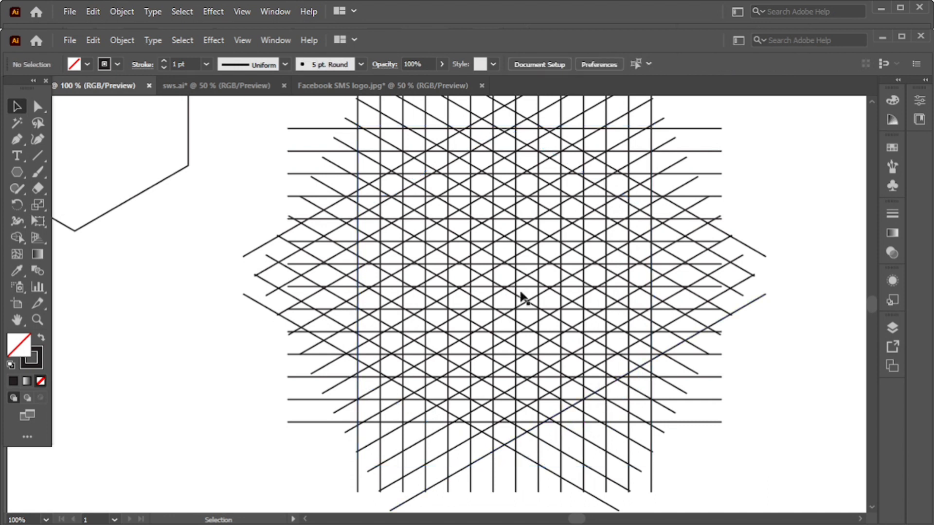
scroll(551, 273, "down", 1)
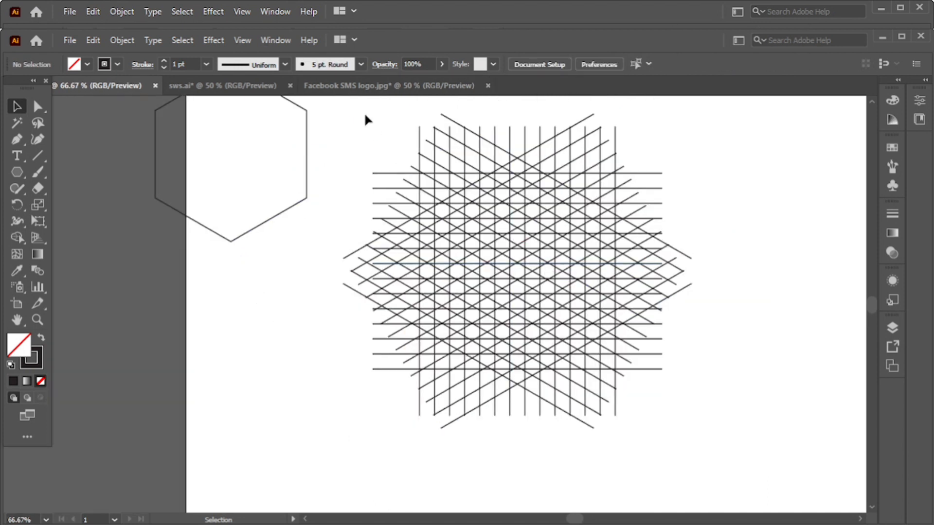
- Select the entire line grid and set up the Shape Builder tool with a black fill and no stroke
left_click_drag(364, 116, 706, 429)
mouse_move(20, 238)
left_mouse_down()
mouse_move(45, 248)
mouse_move(65, 237)
left_mouse_up()
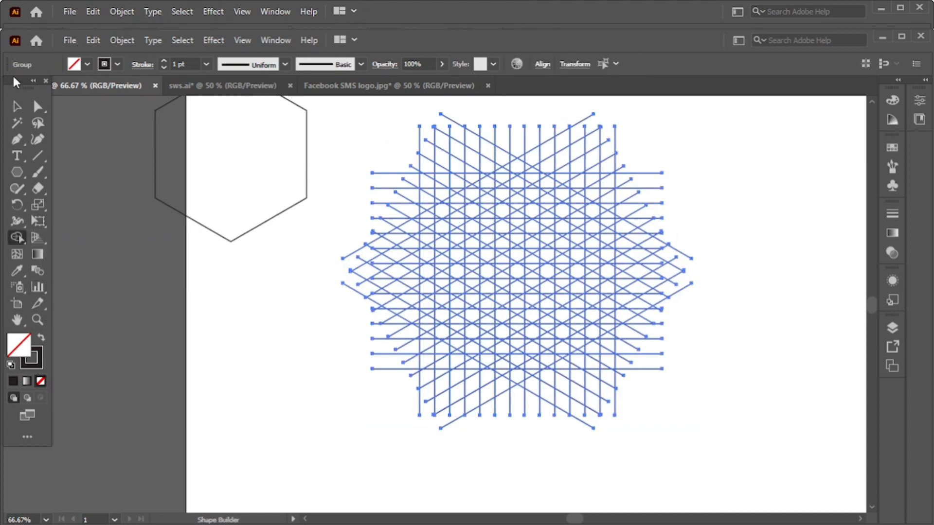
left_click(87, 65)
left_click(38, 87)
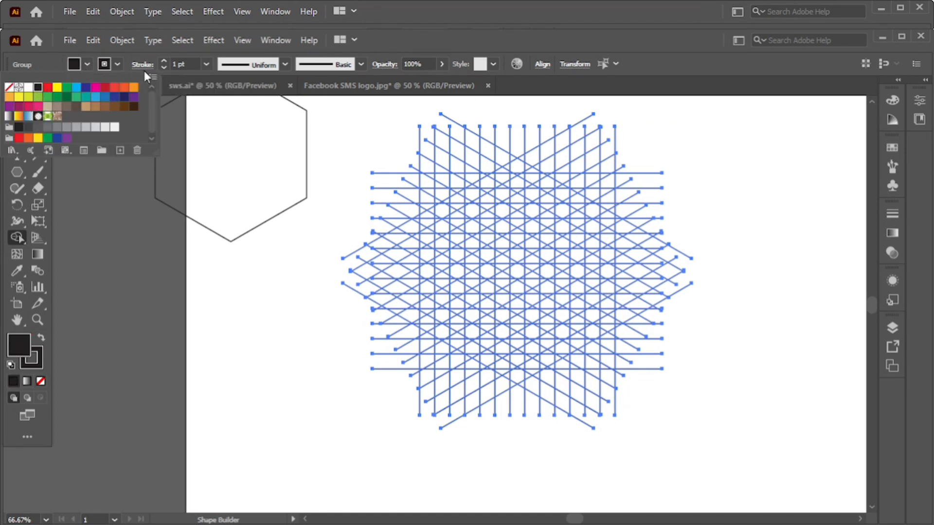
left_click(118, 67)
left_click(119, 67)
left_click(9, 88)
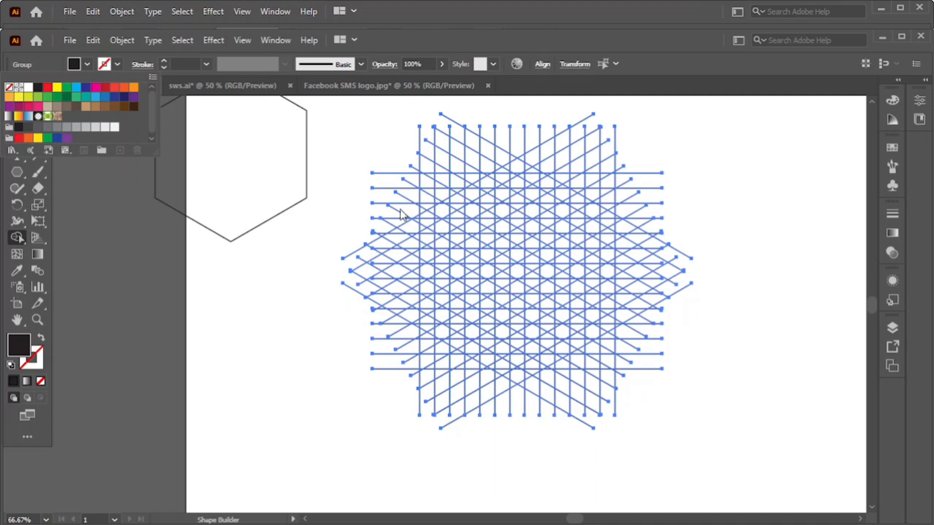
left_click(515, 169)
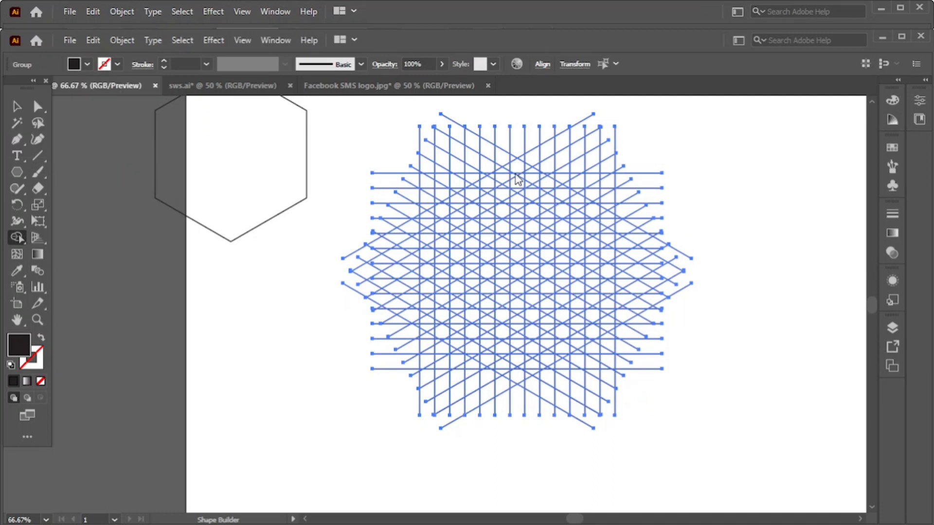
- Merge the grid's central column of cells into the W's middle bar and build its right arm from the bottom point
left_click_drag(515, 163, 515, 371)
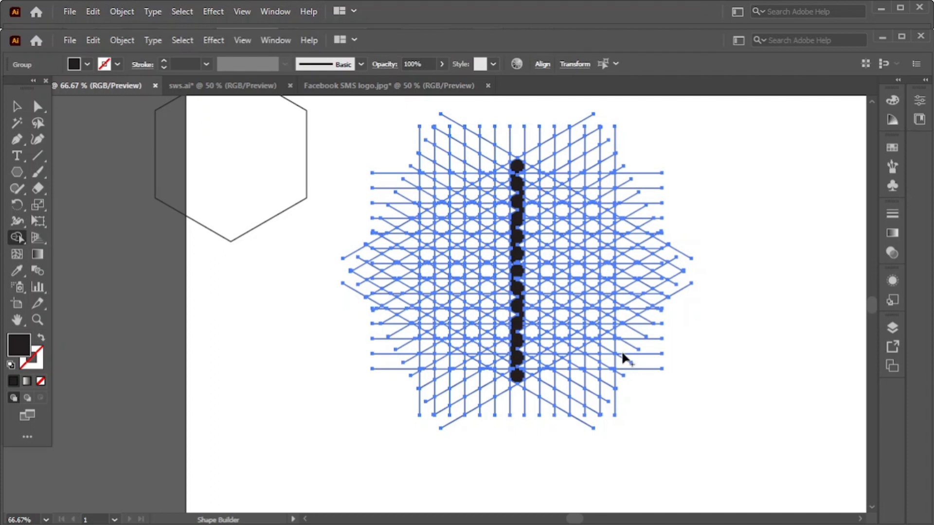
scroll(513, 385, "up", 1)
mouse_move(520, 378)
left_mouse_down()
mouse_move(558, 359)
mouse_move(561, 388)
mouse_move(562, 187)
mouse_move(549, 166)
mouse_move(557, 244)
mouse_move(551, 363)
mouse_move(571, 339)
mouse_move(574, 291)
mouse_move(565, 359)
left_mouse_up()
scroll(565, 244, "up", 2)
scroll(556, 219, "up", 1)
scroll(558, 234, "up", 1)
scroll(565, 360, "down", 1)
scroll(564, 357, "up", 1)
scroll(562, 338, "down", 1)
- Merge the cells of the W's pointed base and left arm, two columns away from the middle bar, up to a slanted top
mouse_move(546, 309)
left_mouse_down()
mouse_move(569, 420)
mouse_move(476, 466)
mouse_move(539, 464)
mouse_move(452, 483)
mouse_move(401, 448)
mouse_move(367, 407)
mouse_move(403, 469)
mouse_move(394, 435)
left_mouse_up()
scroll(560, 417, "down", 2)
scroll(394, 435, "up", 1)
scroll(394, 435, "up", 1)
mouse_move(387, 470)
left_mouse_down()
mouse_move(374, 334)
mouse_move(387, 290)
mouse_move(363, 262)
left_mouse_up()
left_click_drag(395, 207, 366, 225)
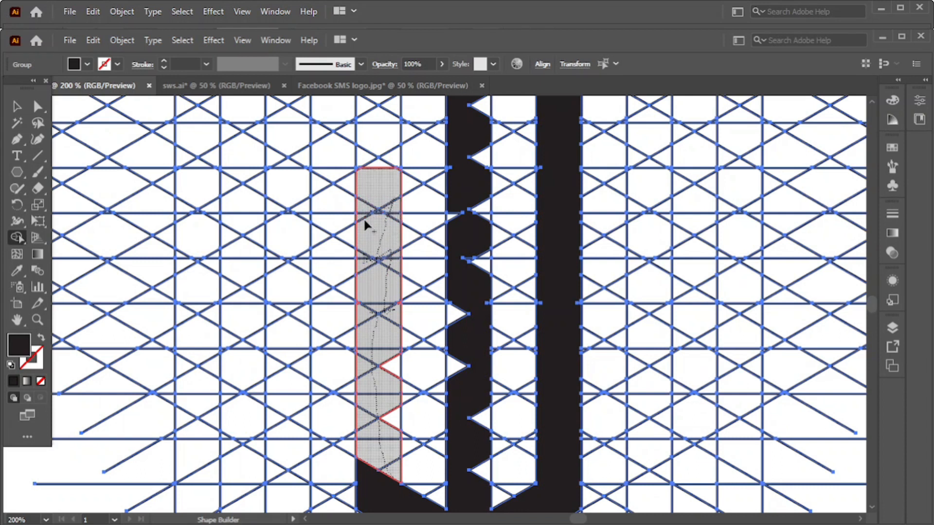
left_click_drag(391, 378, 394, 500)
scroll(378, 296, "up", 3)
scroll(376, 292, "down", 2)
left_click_drag(379, 158, 378, 189)
mouse_move(378, 270)
left_mouse_down()
mouse_move(383, 177)
mouse_move(367, 362)
left_mouse_up()
- Merge the leftover notches along the W's middle bar down to the base into one solid shape
scroll(404, 130, "up", 2)
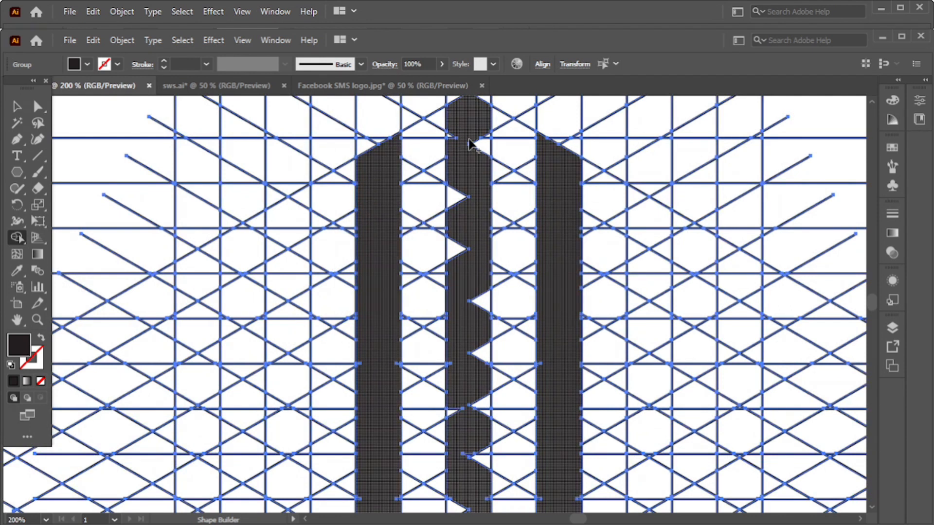
mouse_move(466, 177)
left_mouse_down()
mouse_move(461, 236)
mouse_move(479, 302)
mouse_move(480, 391)
mouse_move(459, 419)
mouse_move(469, 454)
mouse_move(449, 366)
mouse_move(488, 360)
mouse_move(447, 365)
mouse_move(478, 487)
left_mouse_up()
scroll(447, 365, "down", 5)
scroll(478, 438, "down", 4)
left_click_drag(476, 391, 484, 459)
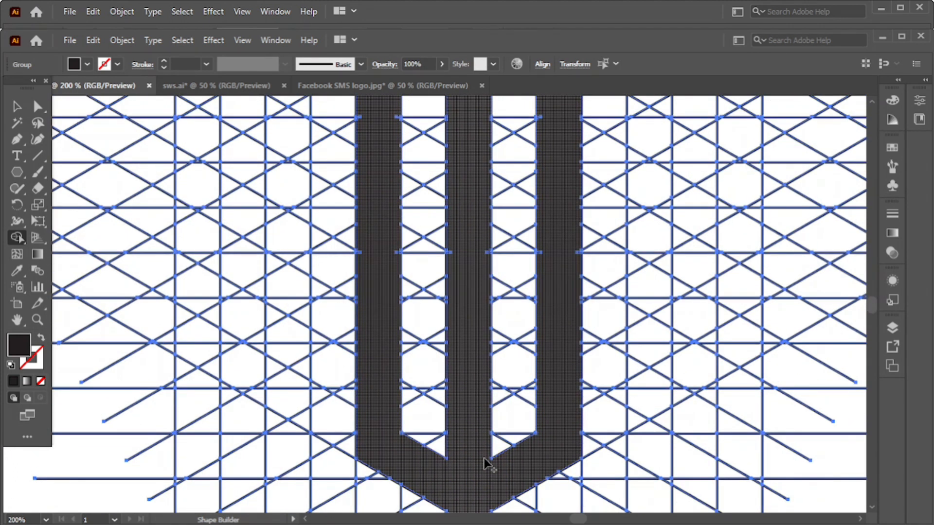
scroll(469, 384, "down", 3)
- Merge cells to the right of the W into the upper part of an S with a slanted top
scroll(477, 304, "up", 2)
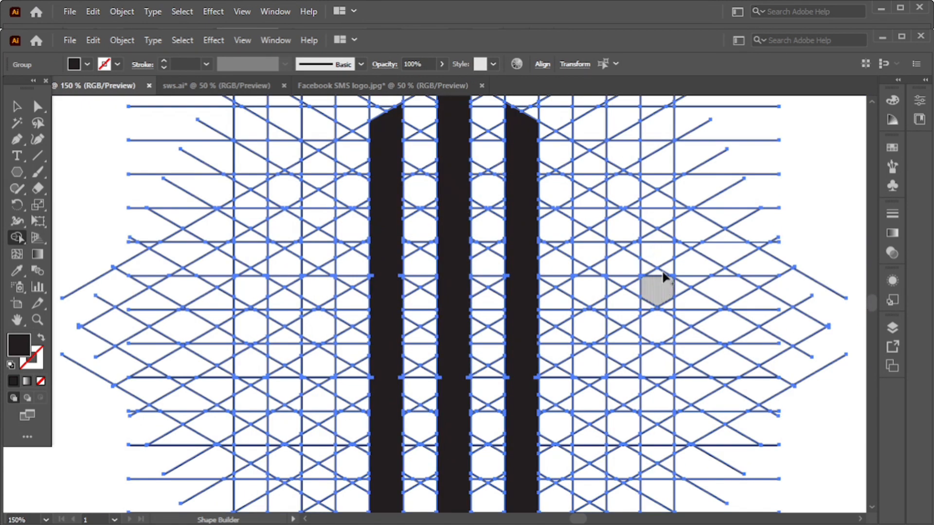
left_click_drag(662, 282, 659, 237)
left_click_drag(654, 205, 655, 204)
left_click_drag(657, 304, 650, 231)
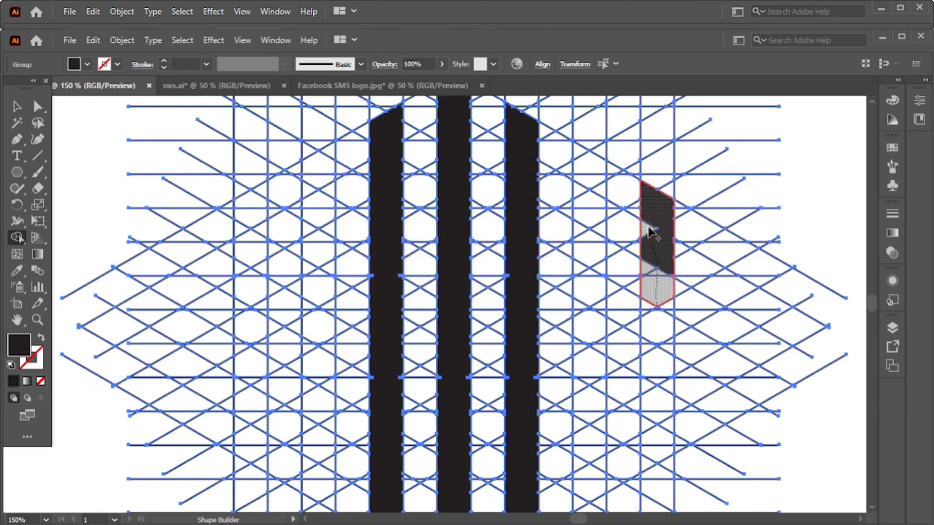
left_click_drag(665, 305, 663, 303)
mouse_move(632, 208)
left_mouse_down()
mouse_move(594, 173)
mouse_move(559, 337)
mouse_move(586, 313)
mouse_move(590, 277)
left_mouse_up()
- Extend the right S's long vertical bar downward and merge its horizontal middle bar out to the outer column
scroll(637, 195, "up", 1)
mouse_move(566, 420)
left_mouse_down()
mouse_move(664, 421)
mouse_move(679, 408)
mouse_move(664, 384)
left_mouse_up()
key("ctrl+z")
left_click_drag(583, 418, 674, 412)
mouse_move(563, 380)
left_mouse_down()
mouse_move(589, 383)
mouse_move(580, 407)
mouse_move(608, 436)
mouse_move(675, 403)
mouse_move(658, 399)
mouse_move(672, 416)
left_mouse_up()
scroll(664, 438, "down", 3)
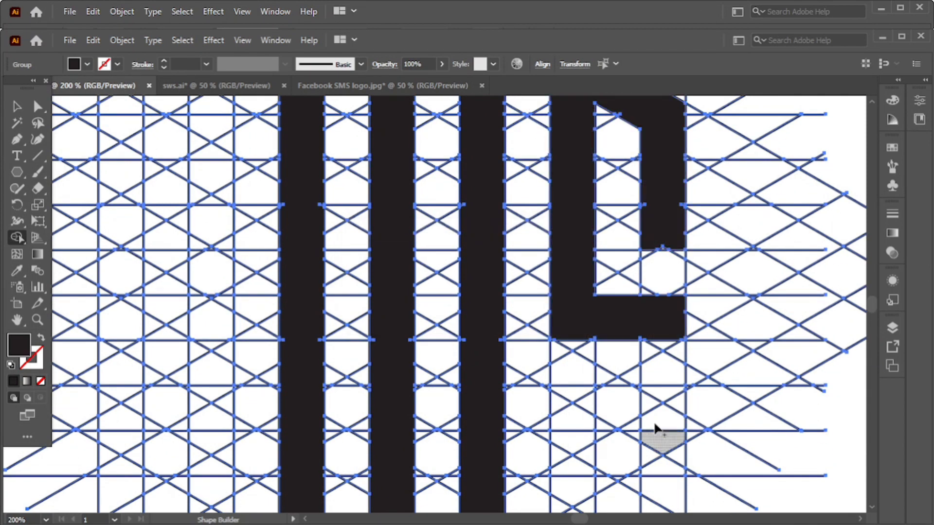
- Merge the right S's lower outer bar, slanted base and short inner end
scroll(654, 465, "down", 3)
left_click_drag(661, 246, 662, 360)
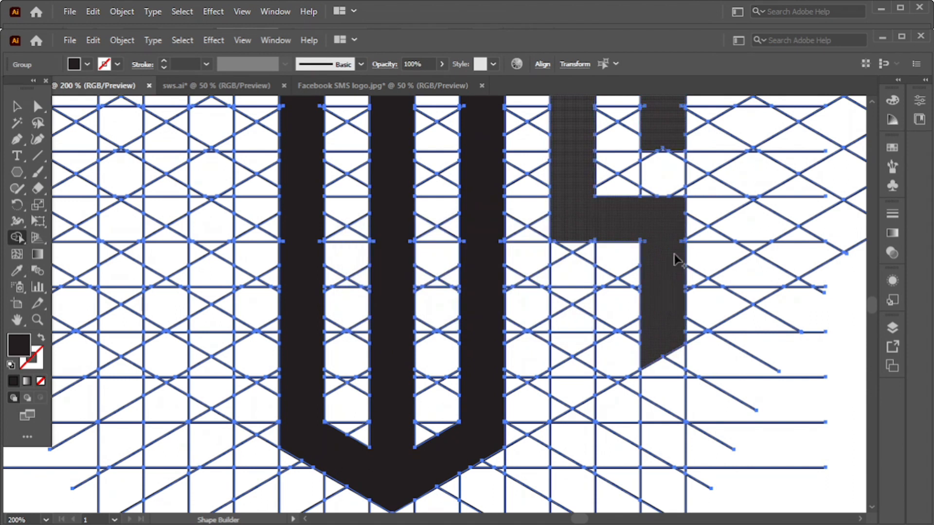
mouse_move(650, 323)
left_mouse_down()
mouse_move(559, 408)
mouse_move(621, 360)
mouse_move(643, 326)
left_mouse_up()
mouse_move(561, 296)
left_mouse_down()
mouse_move(589, 299)
mouse_move(573, 350)
mouse_move(561, 306)
mouse_move(558, 384)
mouse_move(620, 338)
left_mouse_up()
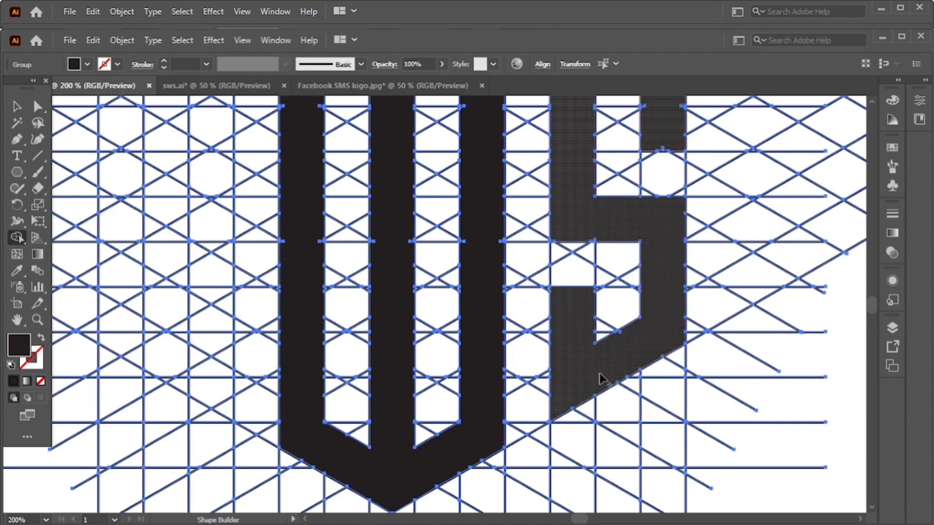
- Merge cells to the left of the W into the upper part of a second S with a slanted top
scroll(544, 331, "down", 2, "alt")
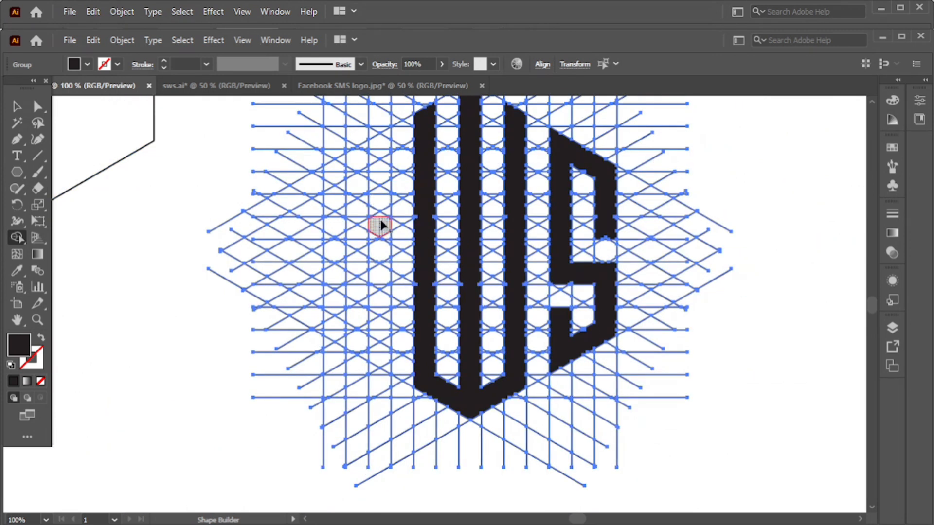
left_click_drag(381, 226, 386, 140)
mouse_move(379, 225)
left_mouse_down()
mouse_move(379, 159)
mouse_move(329, 175)
mouse_move(365, 151)
mouse_move(338, 167)
mouse_move(337, 243)
left_mouse_up()
scroll(338, 244, "up", 1)
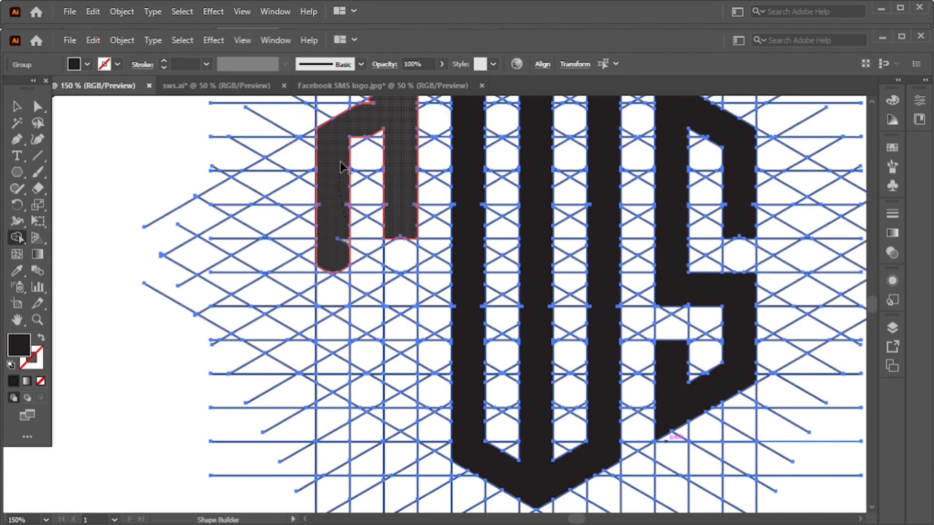
scroll(391, 111, "up", 1)
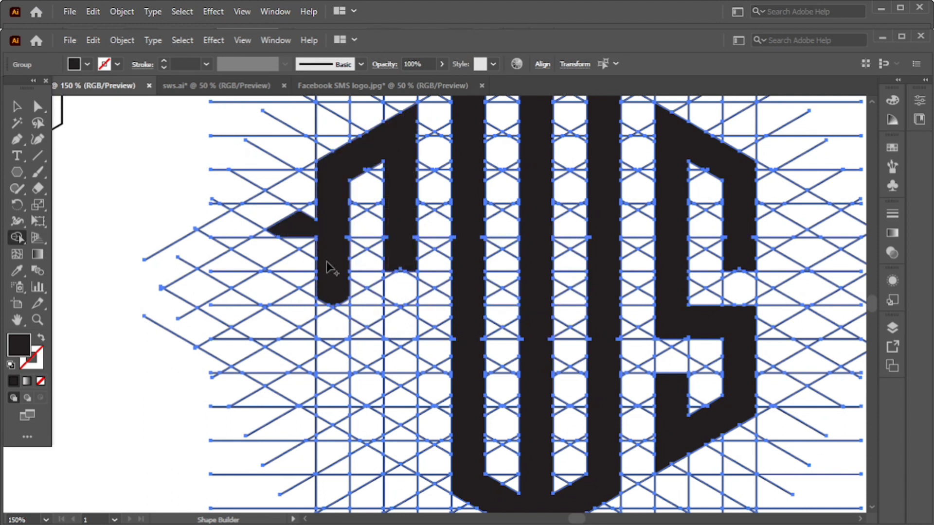
- Complete the left S by merging its middle bar, lower inner bar, slanted base and short outer end
mouse_move(335, 300)
left_mouse_down()
mouse_move(329, 323)
mouse_move(402, 308)
mouse_move(380, 335)
mouse_move(337, 314)
mouse_move(404, 314)
mouse_move(347, 307)
mouse_move(342, 339)
left_mouse_up()
scroll(342, 339, "down", 2)
mouse_move(410, 309)
left_mouse_down()
mouse_move(401, 393)
mouse_move(410, 416)
mouse_move(333, 354)
mouse_move(323, 339)
mouse_move(340, 330)
mouse_move(345, 372)
left_mouse_up()
key("ctrl+z")
mouse_move(331, 336)
left_mouse_down()
mouse_move(334, 360)
mouse_move(411, 414)
left_mouse_up()
mouse_move(406, 283)
left_mouse_down()
mouse_move(403, 376)
mouse_move(413, 417)
left_mouse_up()
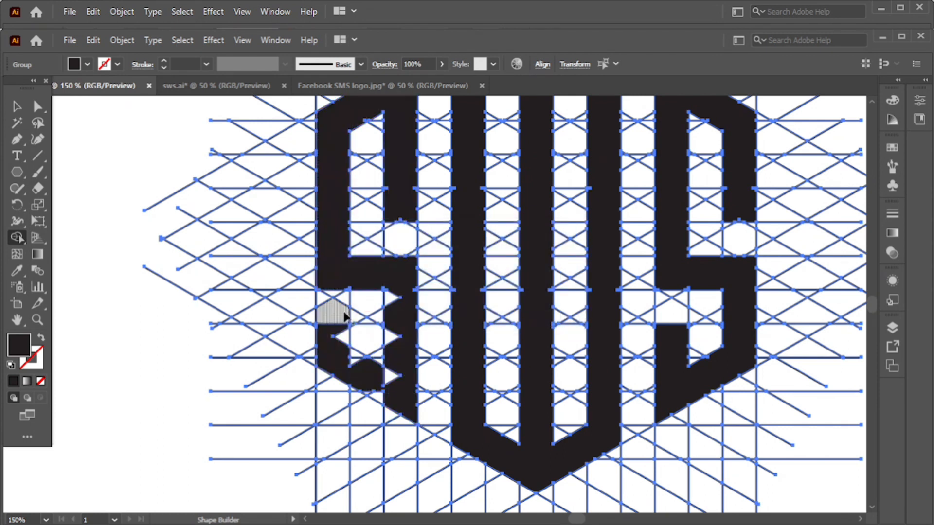
mouse_move(393, 288)
left_mouse_down()
mouse_move(388, 398)
mouse_move(368, 394)
mouse_move(341, 338)
left_mouse_up()
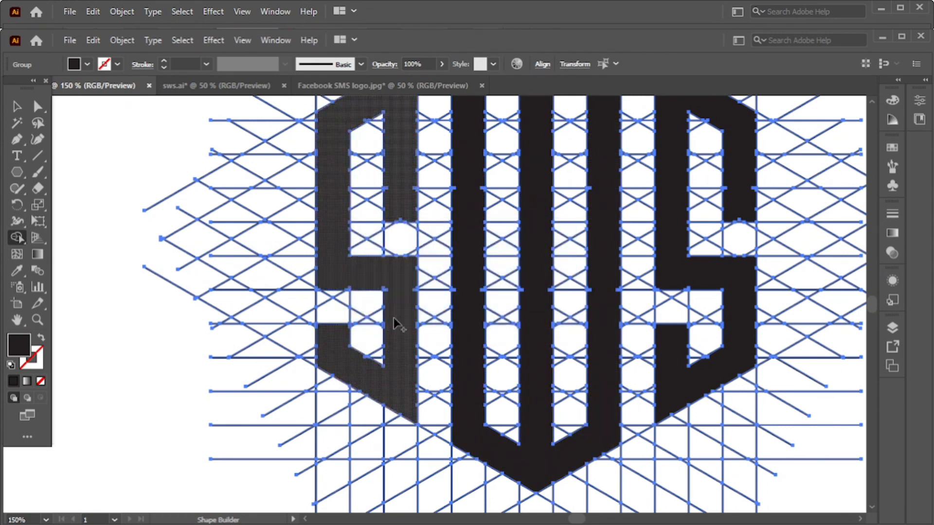
- Reselect the whole grid and merge any leftover fragments inside the W and both S shapes with Shape Builder
scroll(366, 290, "down", 3)
scroll(398, 278, "up", 2)
left_click(17, 107)
left_click(153, 303)
left_click_drag(189, 157, 629, 432)
left_click_drag(17, 238, 51, 238)
scroll(343, 253, "up", 2)
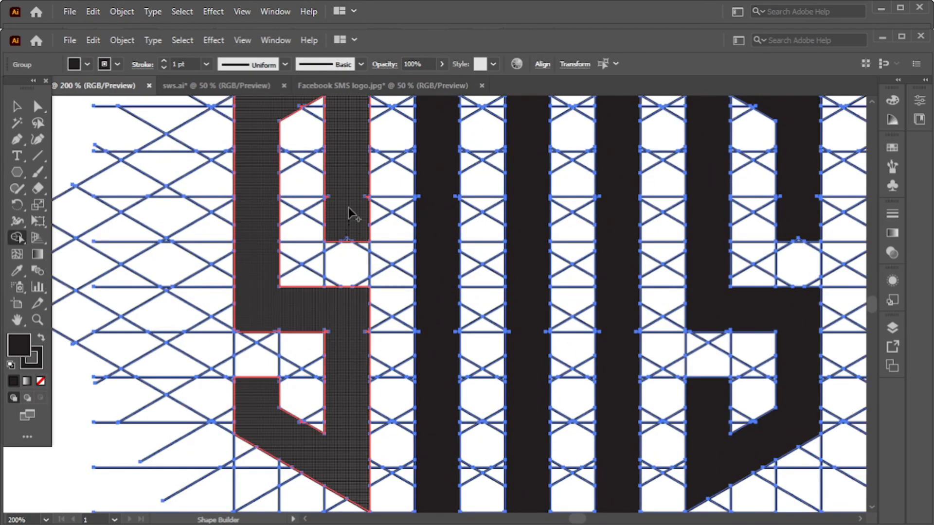
scroll(347, 396, "up", 2)
left_click(419, 305)
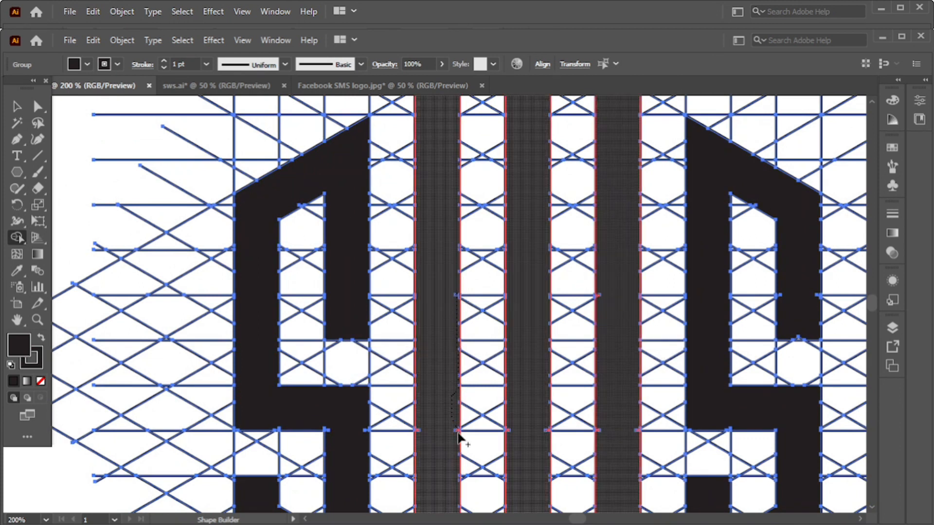
left_click(511, 442)
scroll(746, 343, "up", 3)
scroll(600, 359, "down", 5)
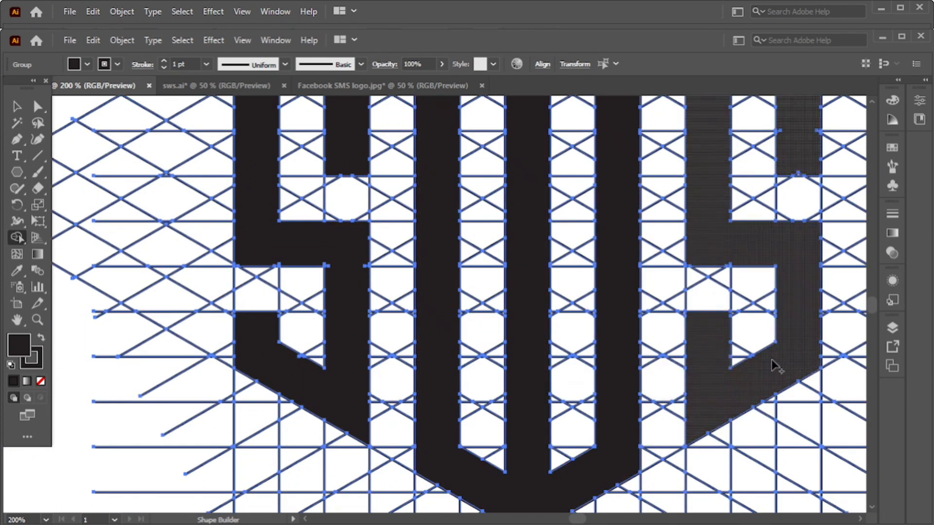
left_click(334, 276)
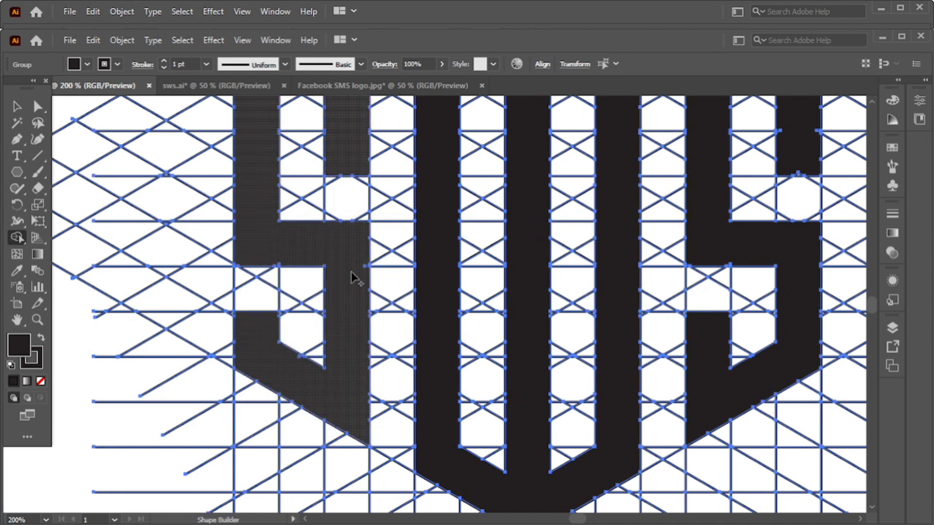
- Deselect the grid and delete the spare hexagon beside the monogram
scroll(375, 287, "down", 3)
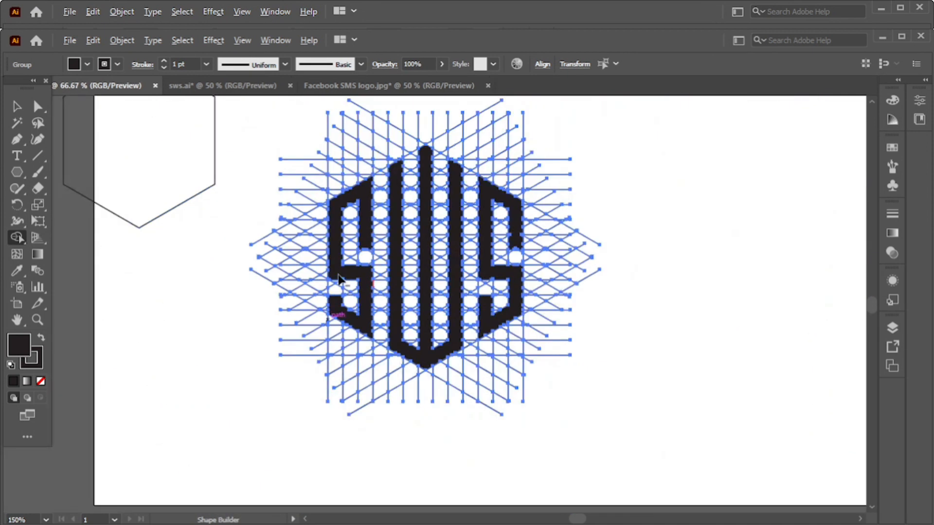
key("v")
left_click(204, 253)
left_click(179, 203)
key("Delete")
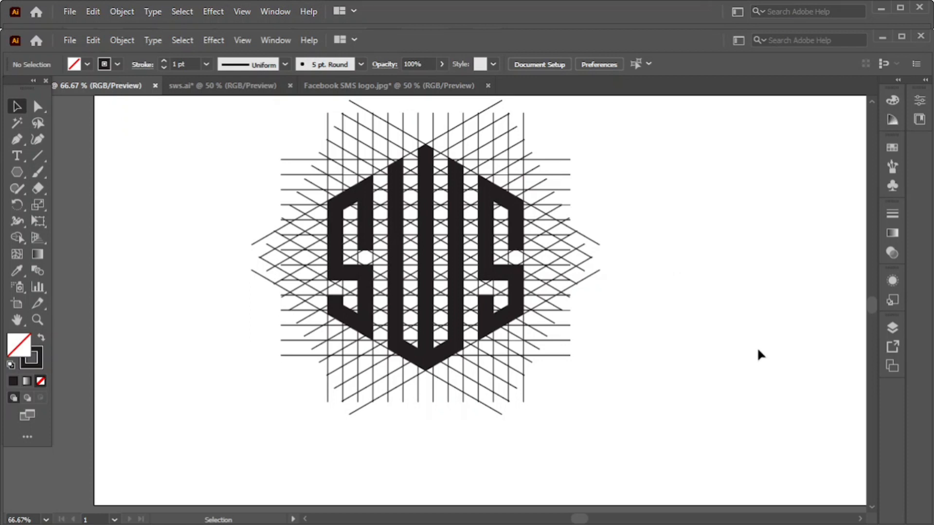
scroll(757, 348, "up", 1)
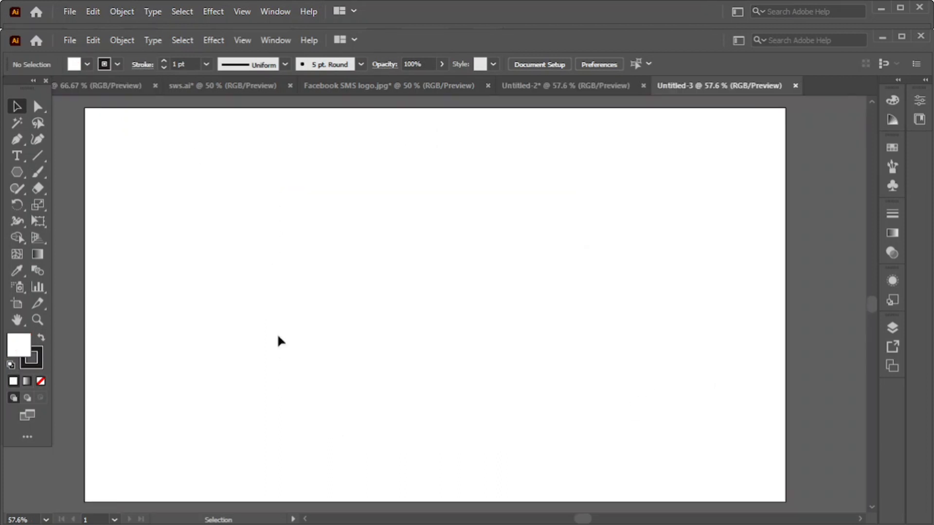
- Draw a vertical line in the blank Untitled-3 document and place a copy a short distance to its right
left_click(34, 155)
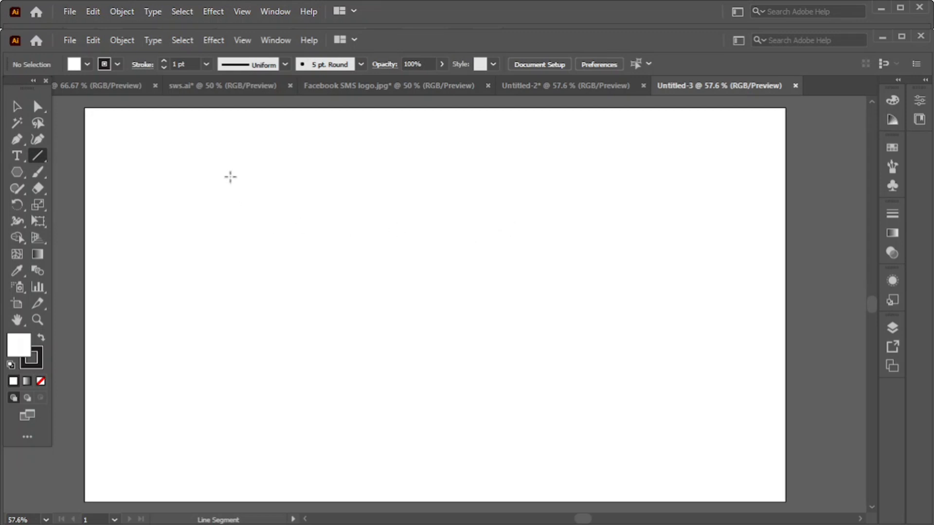
left_click_drag(231, 177, 230, 406)
left_click(15, 106)
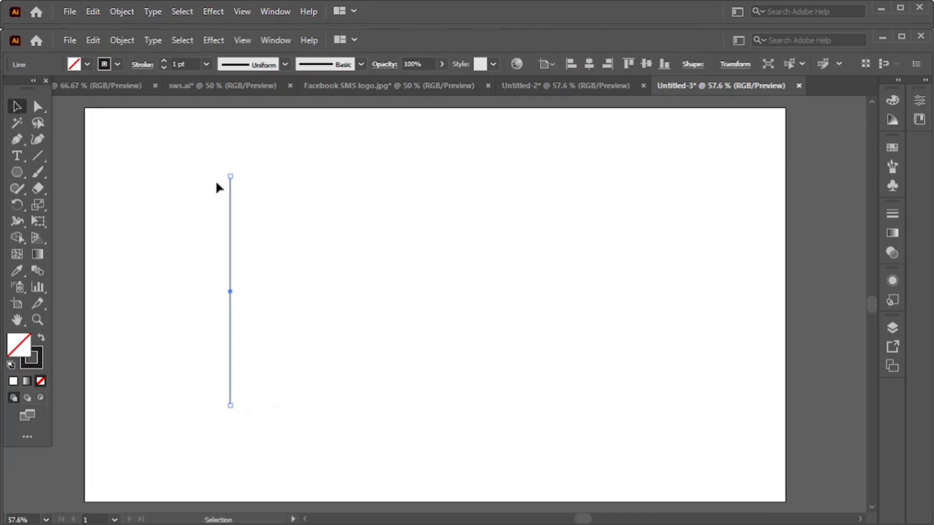
left_click(267, 226)
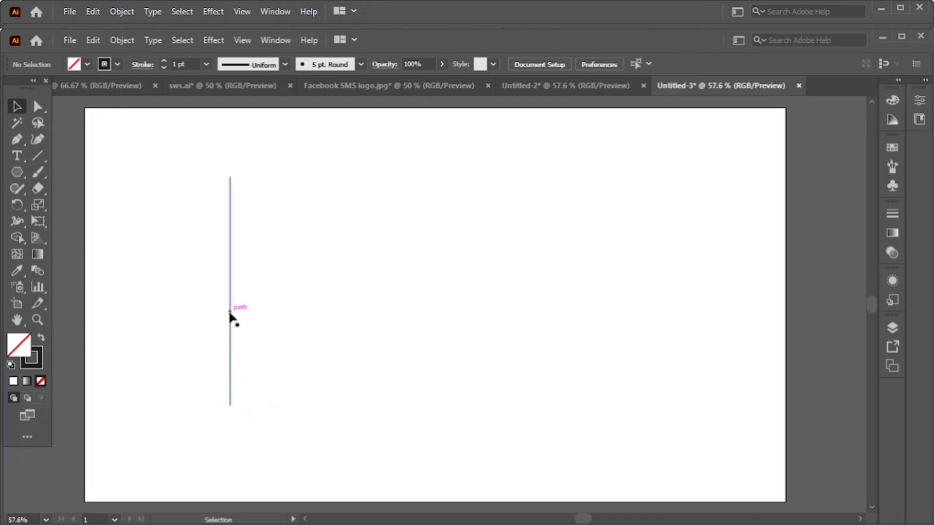
left_click_drag(226, 314, 248, 317)
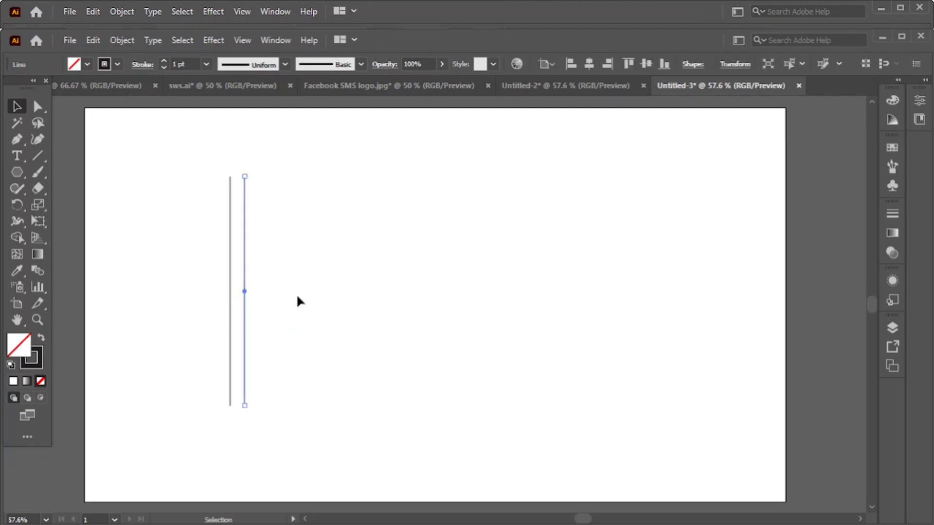
- Repeat the line duplication until 14 evenly spaced vertical lines stand side by side
key("ctrl+d")
key("ctrl+d")
key("ctrl+d")
key("ctrl+d")
key("ctrl+d")
key("ctrl+d")
key("ctrl+d")
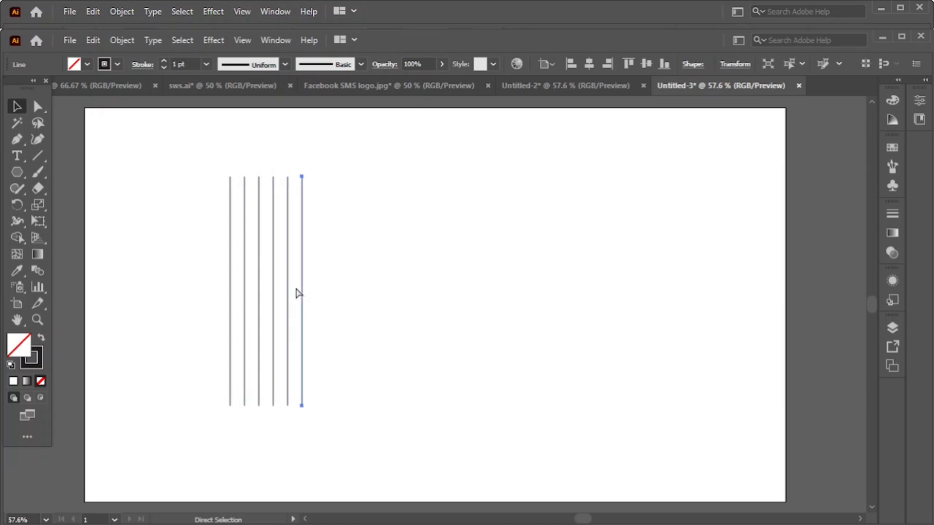
key("ctrl+d")
key("ctrl+d")
key("ctrl+d")
key("ctrl+d")
key("ctrl+d")
- Group all the vertical lines and stretch the group upward to make the lines longer
key("v")
left_click_drag(195, 145, 465, 444)
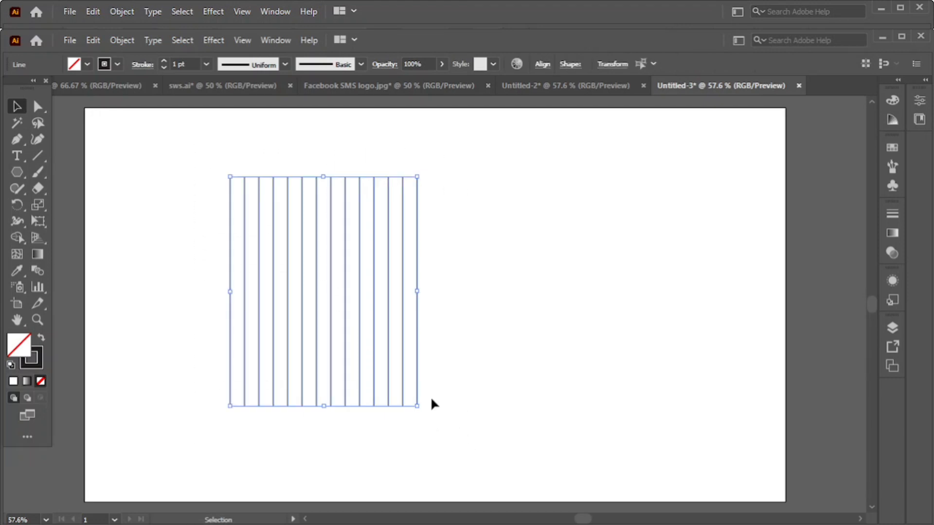
right_click(425, 342)
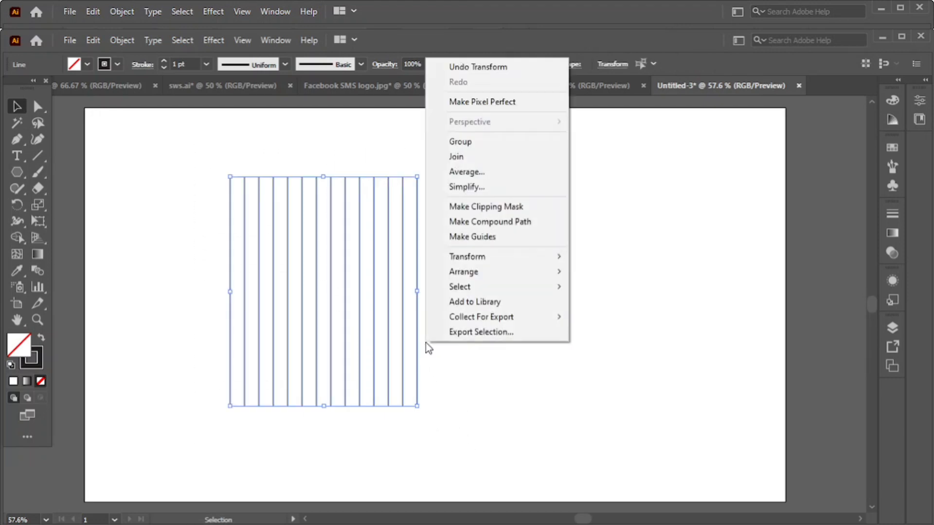
left_click(464, 145)
left_click(475, 197)
left_click_drag(330, 235, 445, 419)
left_click_drag(321, 176, 320, 150)
left_click(428, 204)
- Draw a circle centred on the line group and size it to touch the two outermost lines
left_click_drag(20, 174, 67, 203)
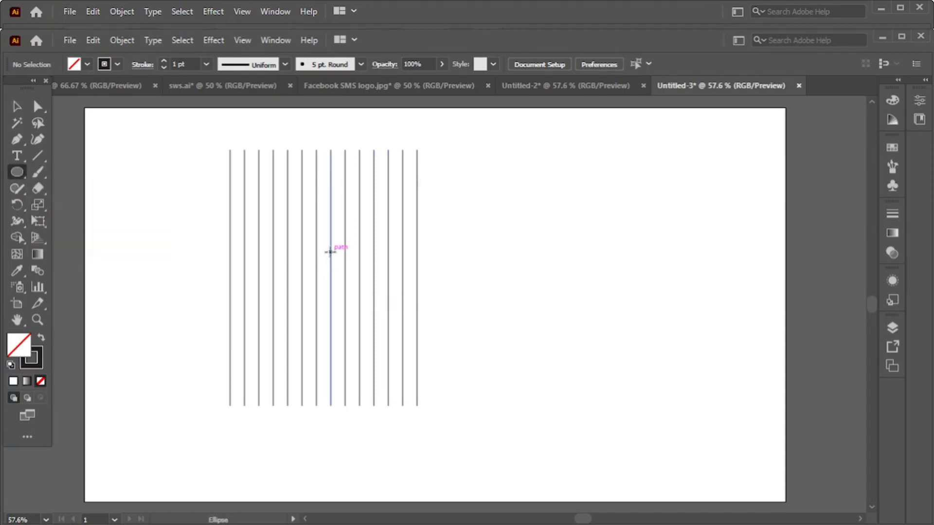
left_click_drag(322, 257, 416, 334)
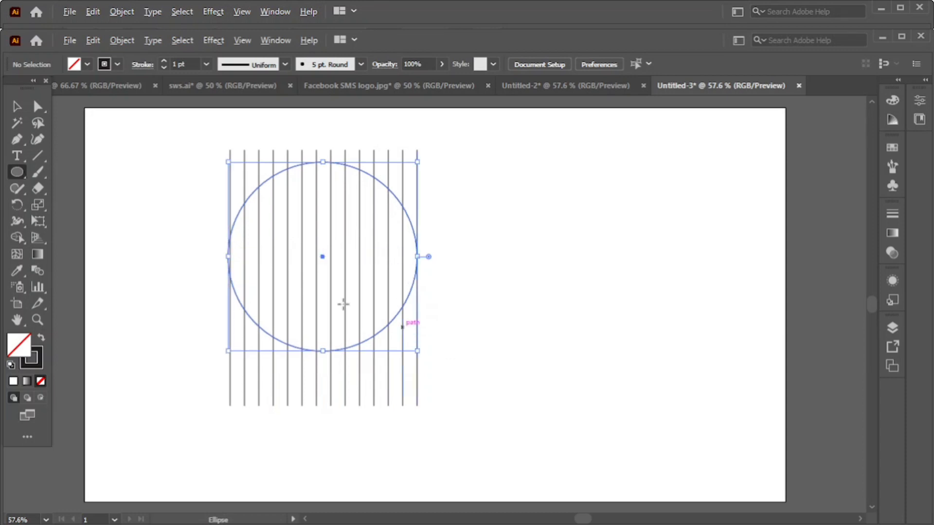
key("ctrl+1")
scroll(344, 277, "up", 2)
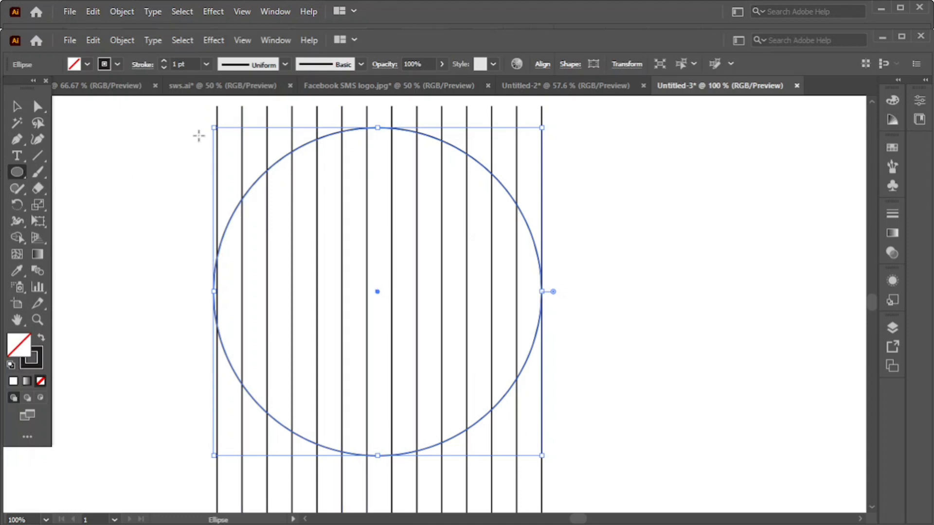
left_click_drag(213, 127, 216, 131)
left_click(21, 110)
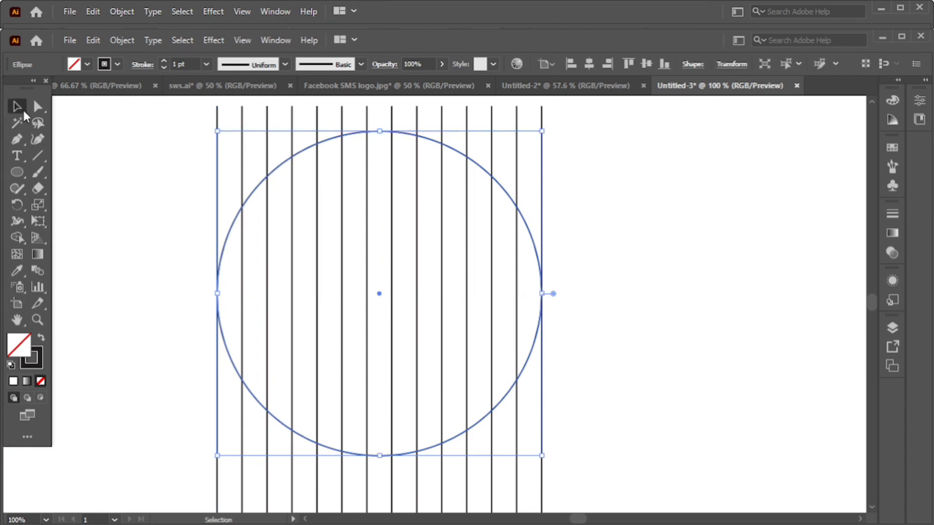
left_click(678, 305)
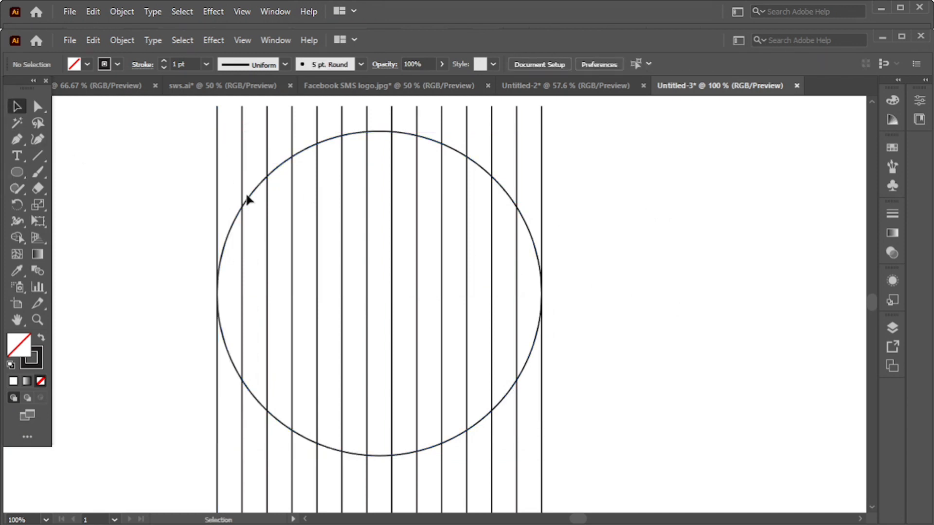
- Align the circle and the line group to each other on their vertical centres
left_click_drag(190, 155, 488, 157)
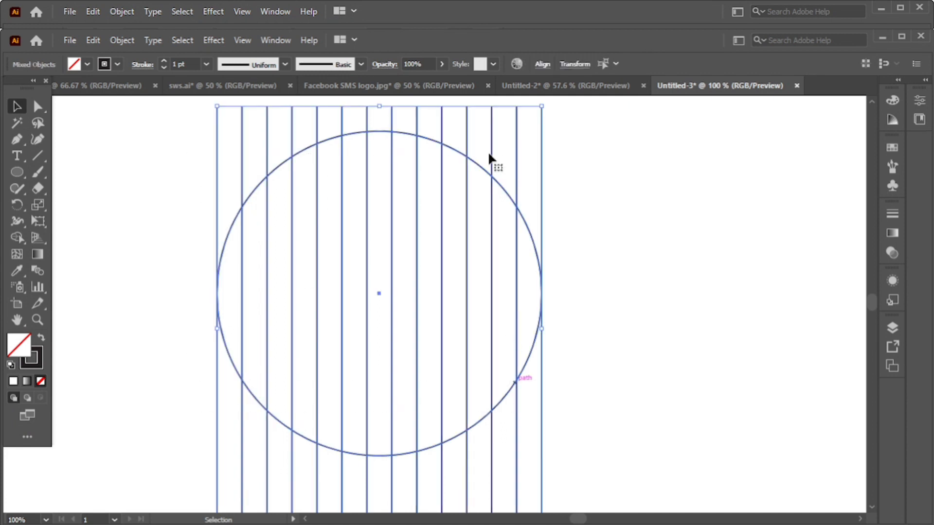
left_click(540, 67)
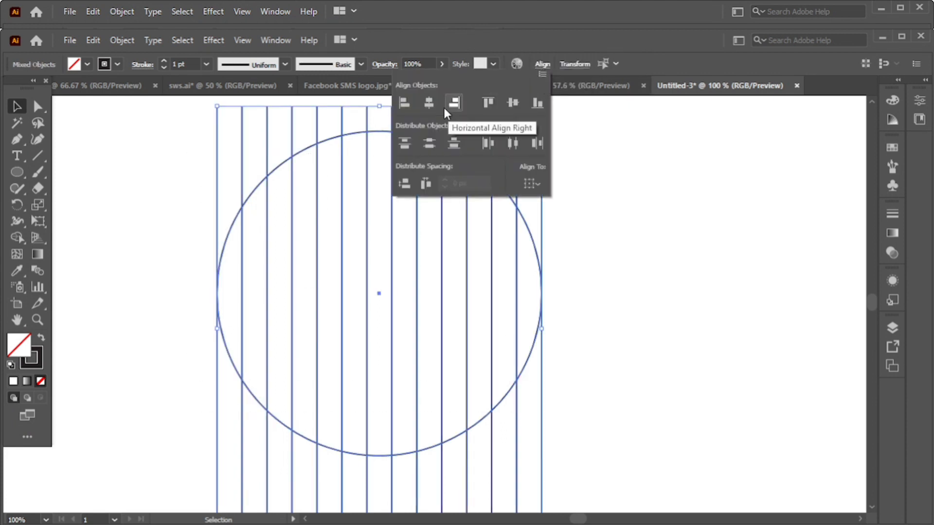
left_click(511, 103)
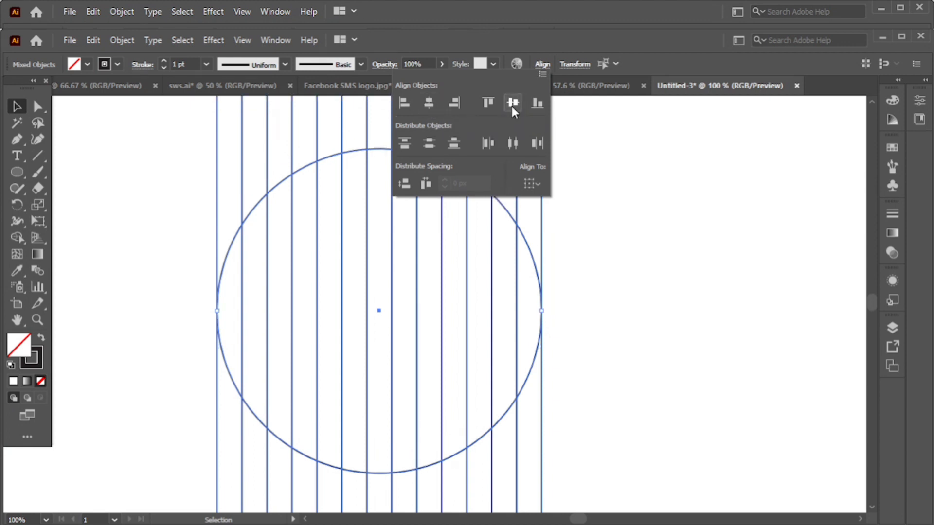
scroll(623, 215, "down", 2)
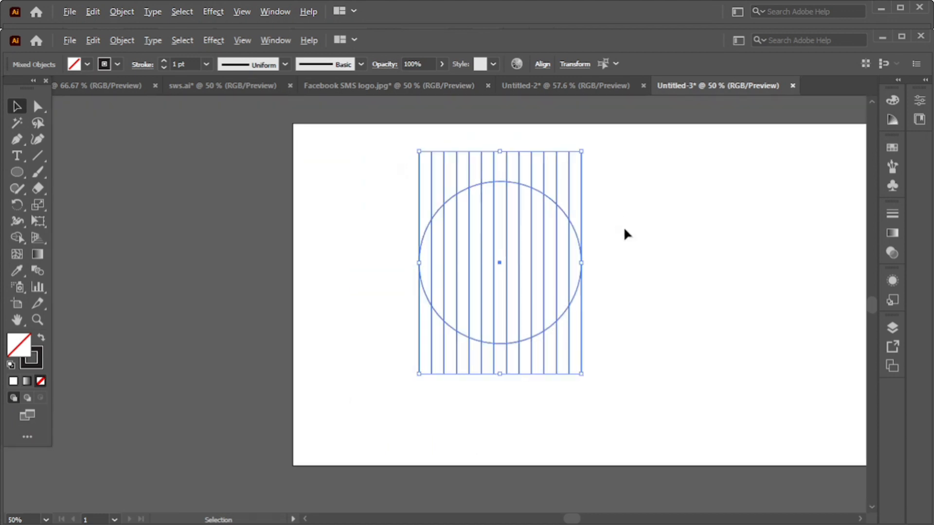
scroll(623, 231, "up", 1)
left_click(614, 241)
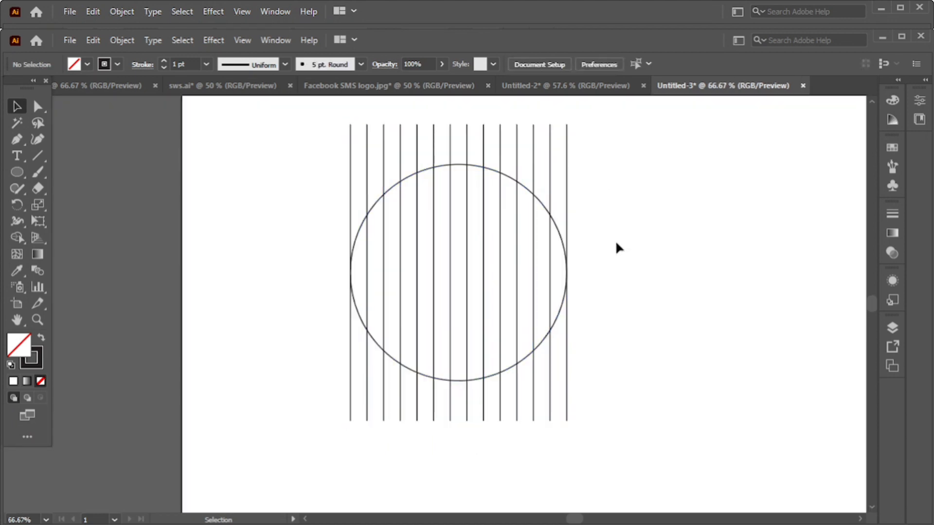
- Reflect a copy of the line group at a 45° angle to add the horizontal lines of the grid
left_click_drag(321, 414, 583, 427)
right_click(612, 315)
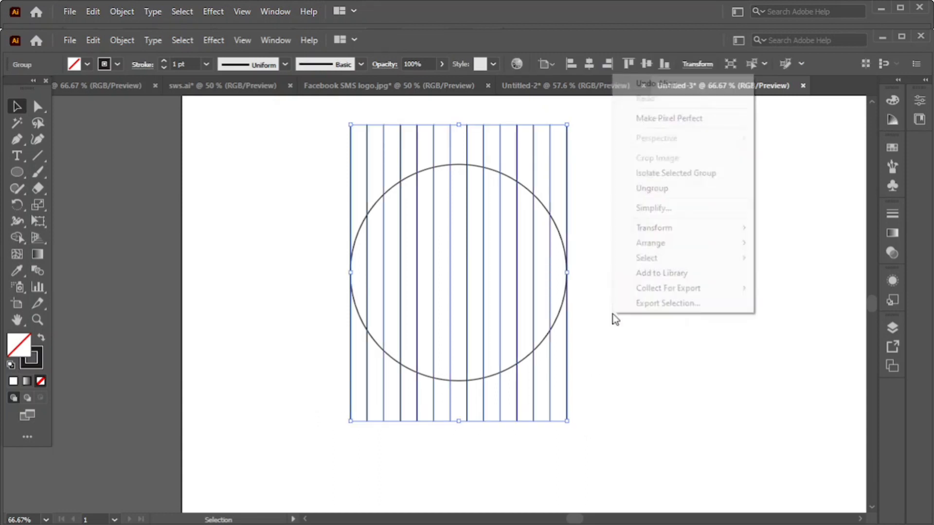
mouse_move(644, 234)
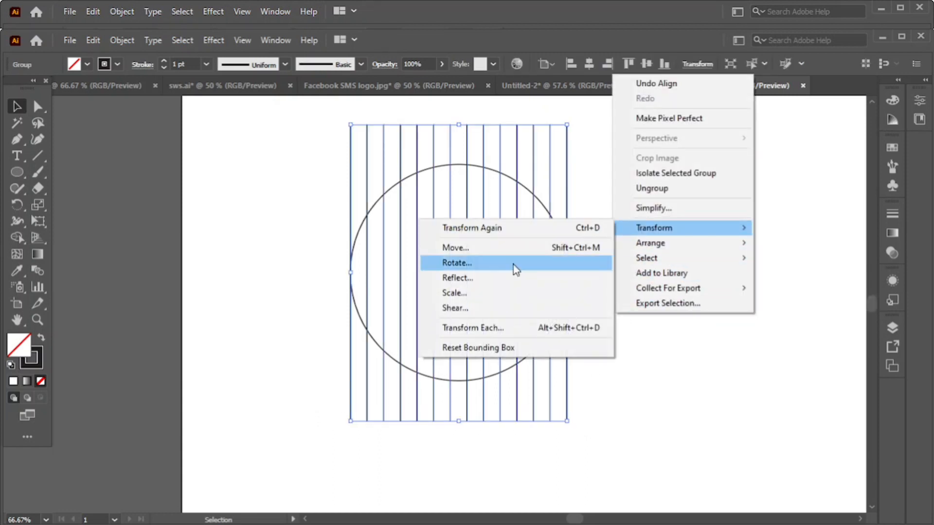
left_click(505, 279)
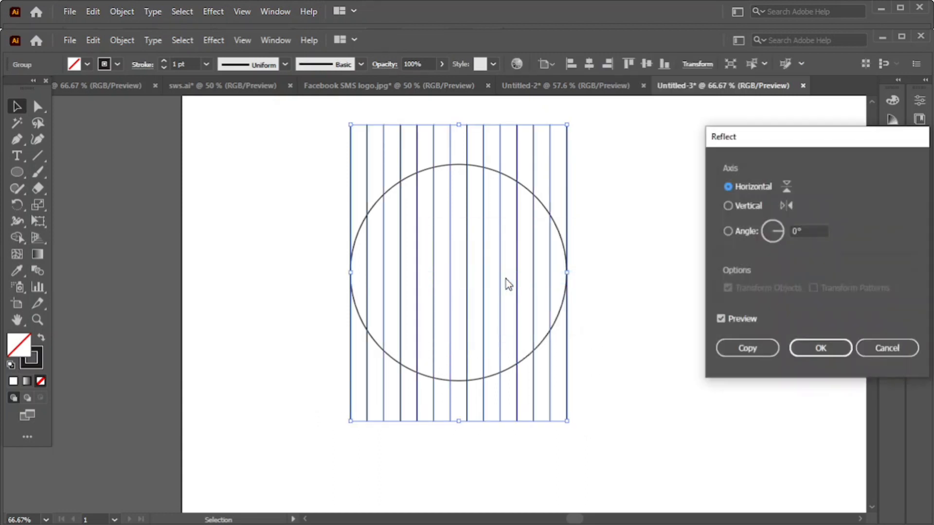
left_click(793, 232)
type("45")
left_click(738, 350)
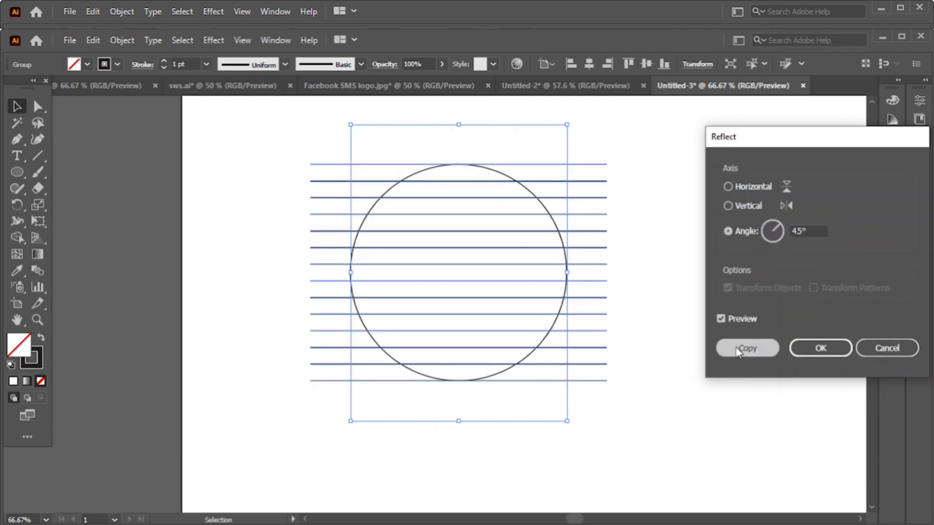
left_click(646, 366)
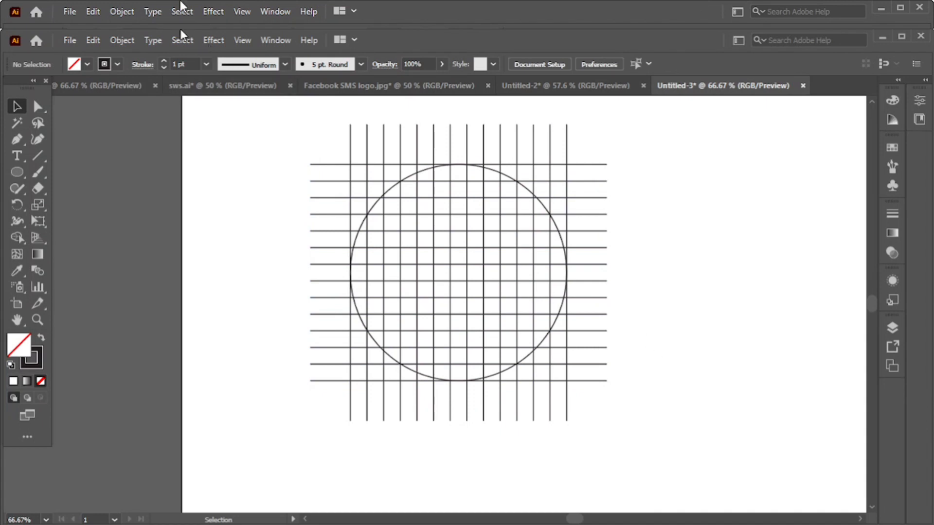
- Make a smaller concentric copy of the circle, inset by one grid cell from the outer circle
left_click(540, 205)
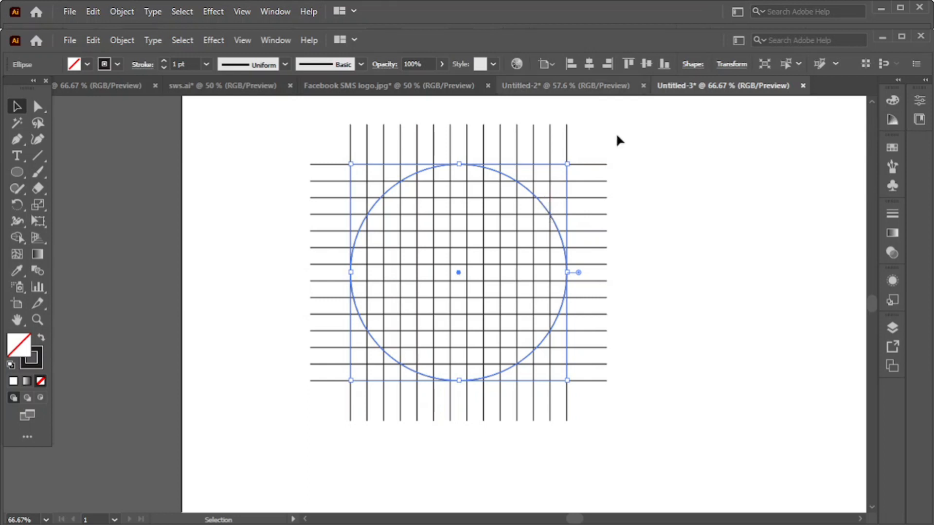
left_click_drag(567, 165, 559, 174)
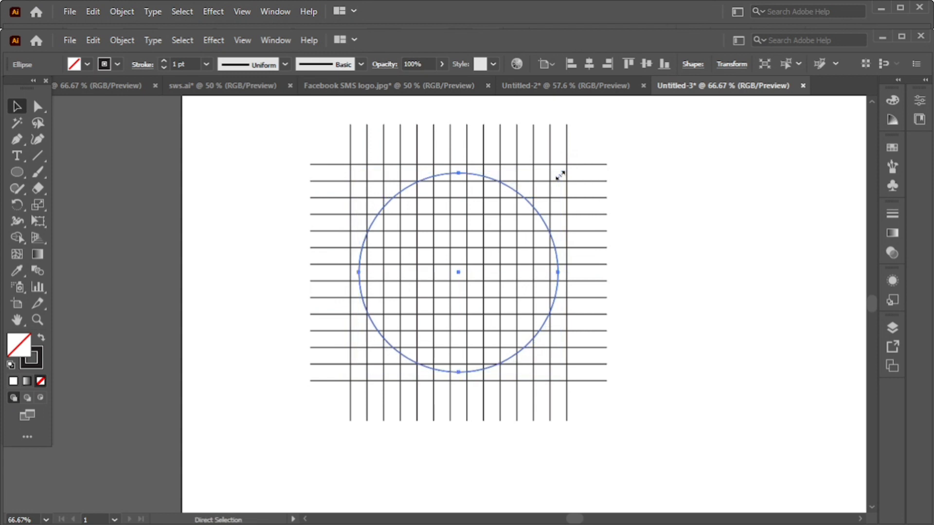
key("ctrl+z")
key("a")
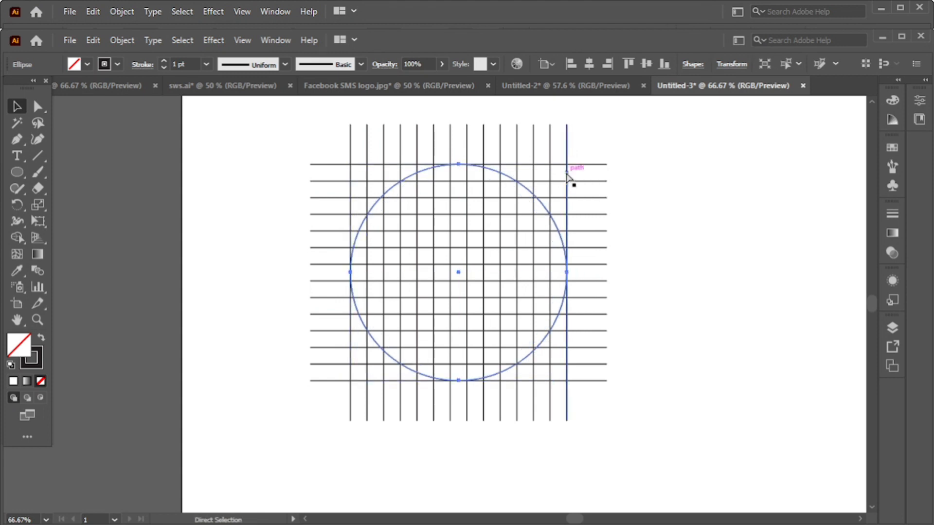
key("v")
left_click_drag(567, 163, 559, 181)
left_click(664, 181)
- Select the whole grid with both circles for the Shape Builder and set a black fill with no stroke
left_click_drag(299, 128, 596, 418)
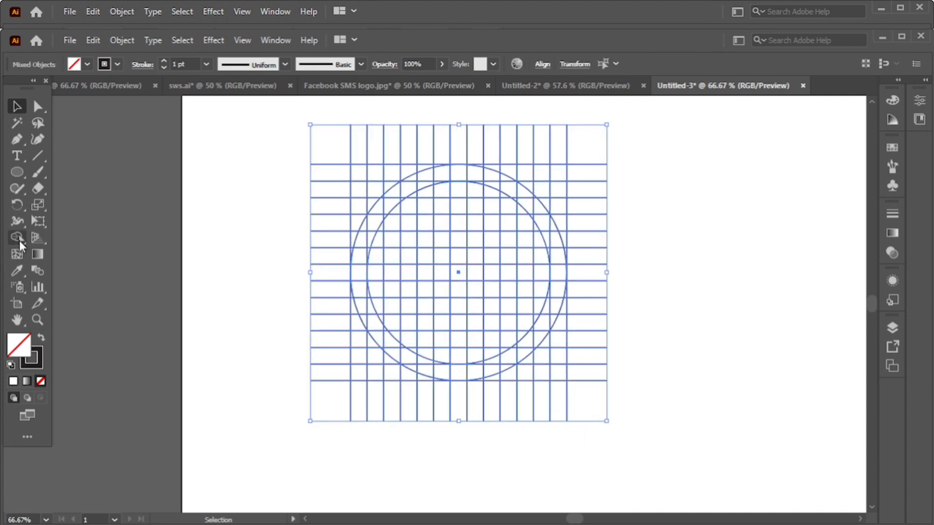
left_click_drag(18, 238, 93, 240)
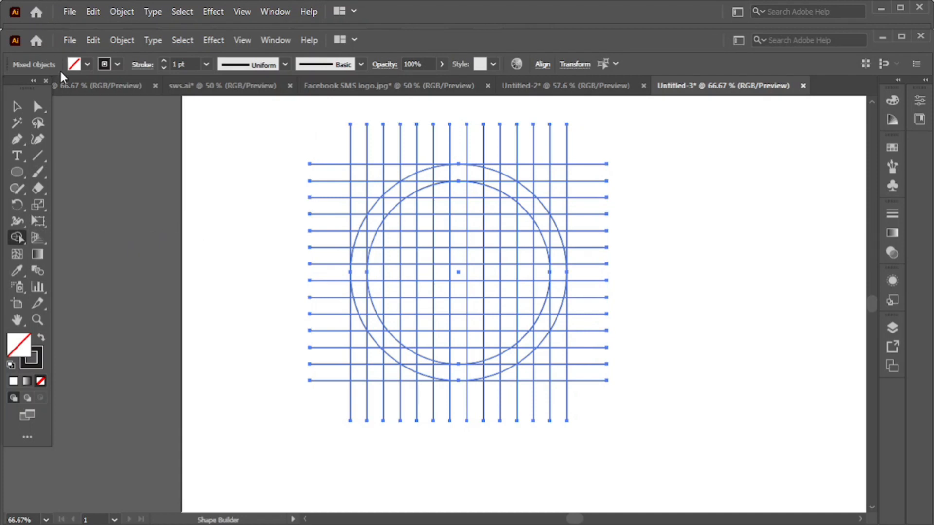
left_click(87, 64)
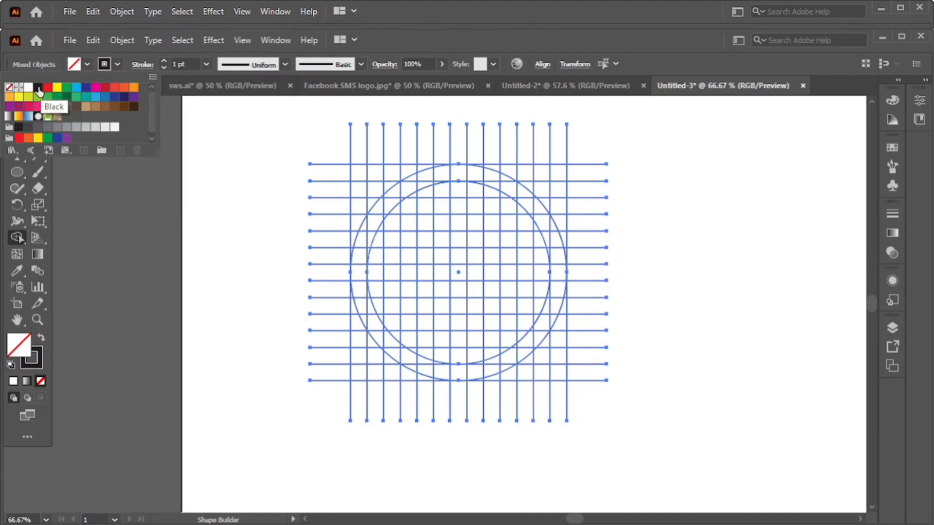
left_click(37, 88)
left_click(118, 64)
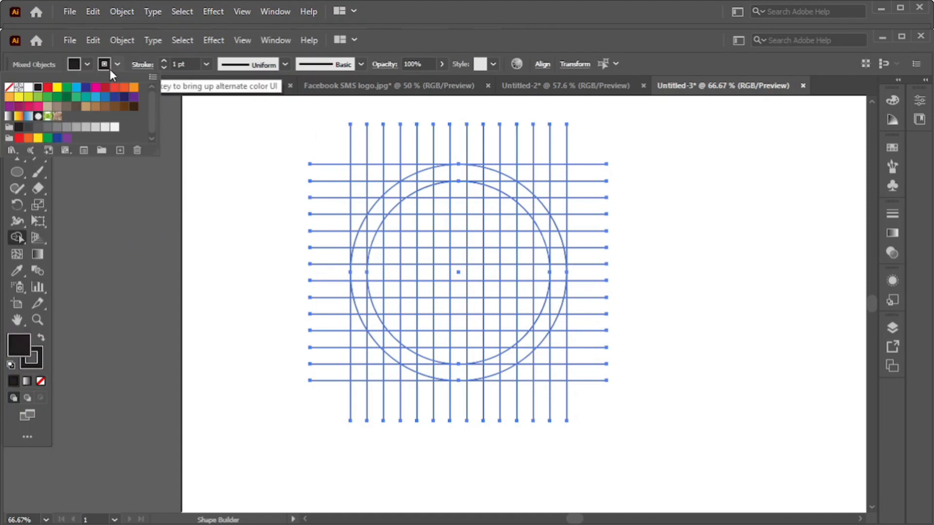
left_click(9, 87)
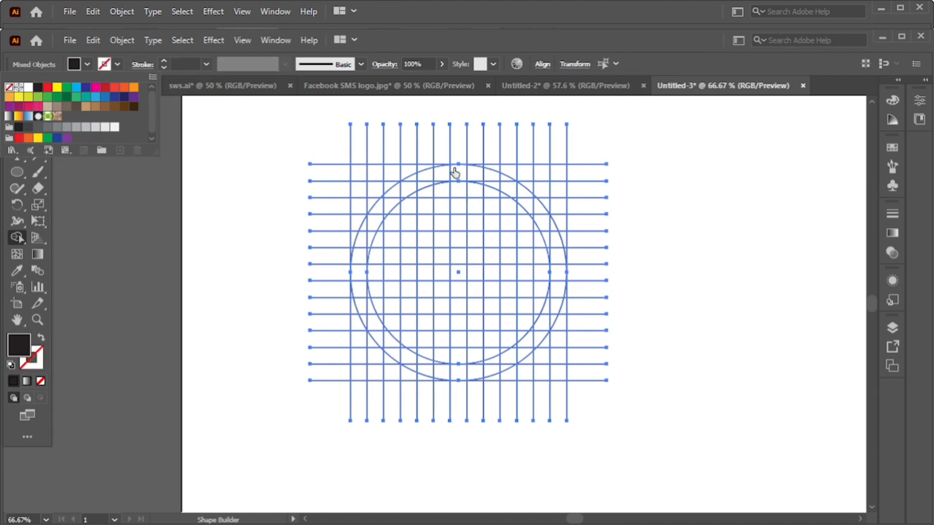
- Build the central W by merging cells into three vertical bars joined by a curved base along the outer circle
left_click(456, 172)
left_click_drag(459, 176, 456, 301)
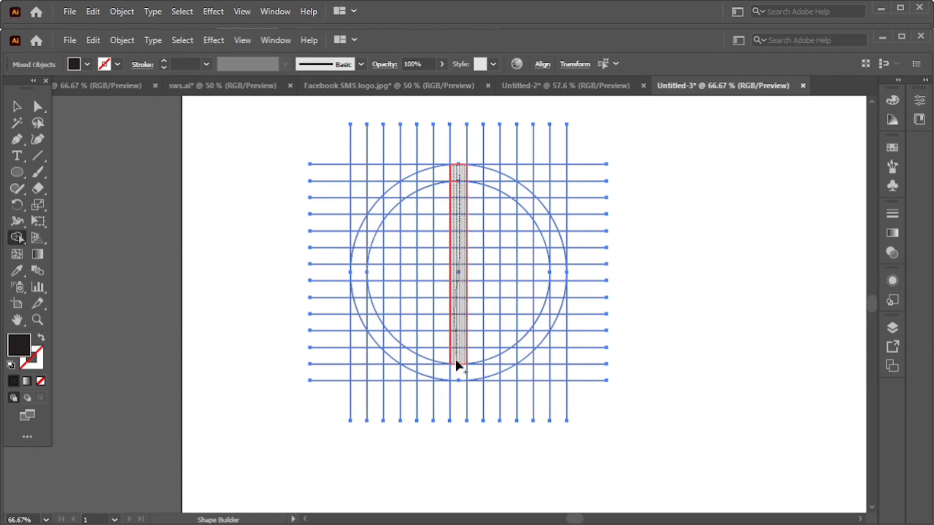
left_click_drag(456, 364, 456, 365)
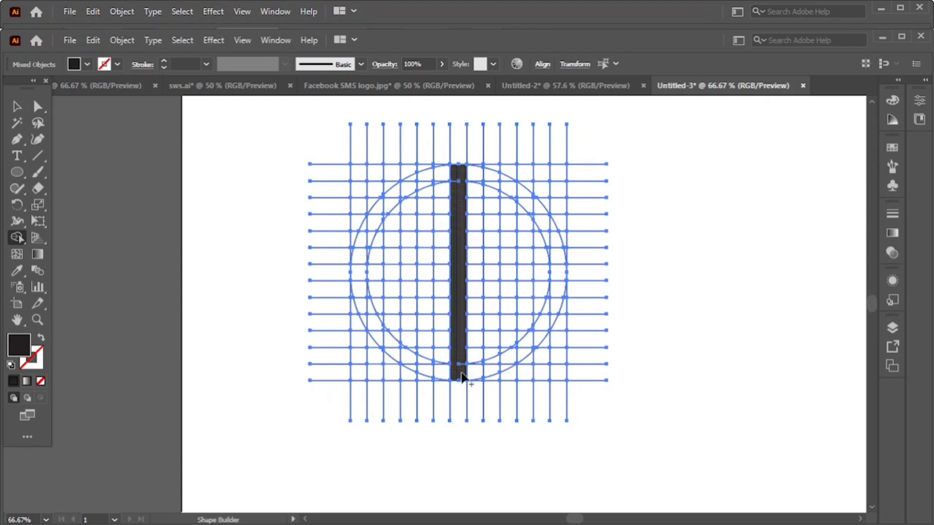
left_click_drag(466, 380, 487, 364)
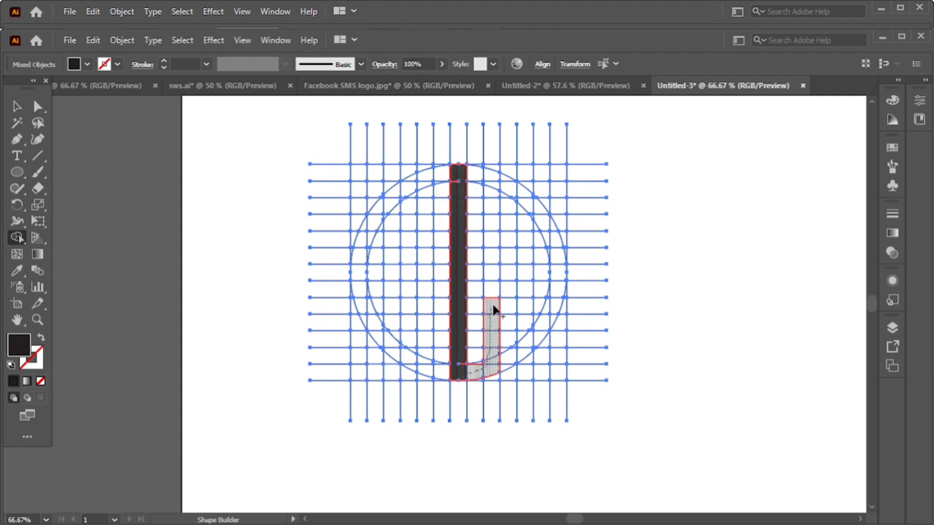
left_click_drag(490, 179, 490, 179)
mouse_move(426, 174)
left_mouse_down()
mouse_move(423, 317)
mouse_move(428, 364)
mouse_move(448, 371)
left_mouse_up()
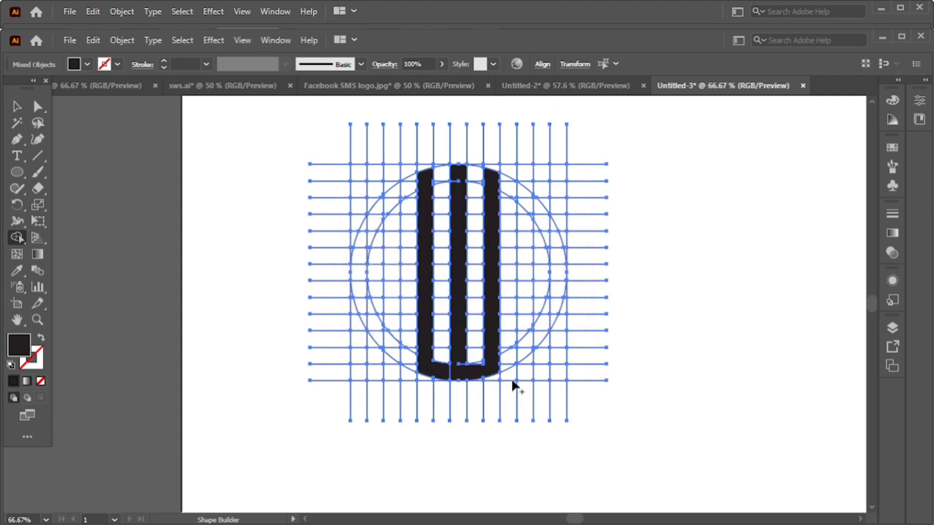
- Build the right S by merging its inner vertical bars, middle bar and curved outer strokes between the two circles
scroll(494, 365, "up", 2)
scroll(462, 375, "up", 5)
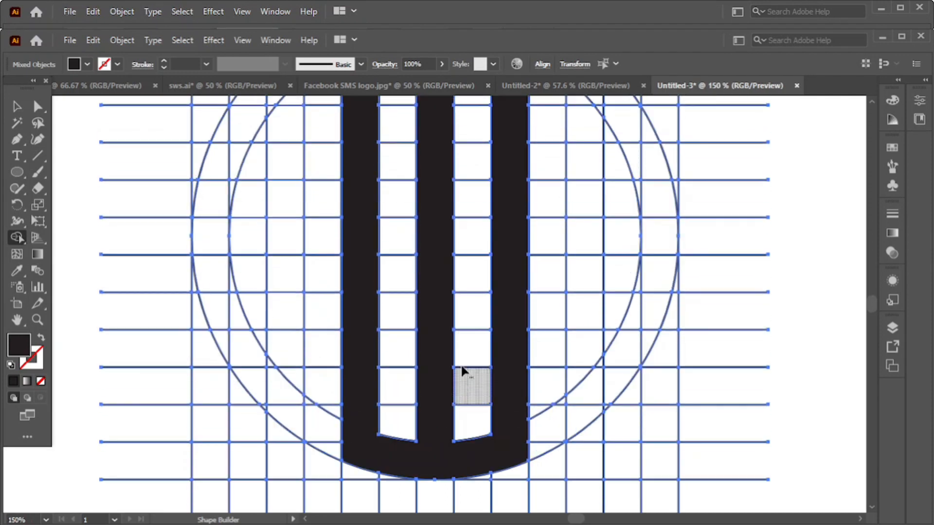
mouse_move(632, 281)
left_mouse_down()
mouse_move(617, 228)
mouse_move(606, 223)
mouse_move(649, 256)
mouse_move(596, 192)
mouse_move(604, 183)
mouse_move(581, 267)
mouse_move(584, 326)
left_mouse_up()
scroll(584, 326, "down", 1)
mouse_move(585, 277)
left_mouse_down()
mouse_move(628, 308)
mouse_move(659, 308)
mouse_move(650, 369)
mouse_move(583, 476)
mouse_move(586, 414)
left_mouse_up()
left_click_drag(646, 376, 633, 326)
left_click(651, 294)
mouse_move(656, 382)
left_mouse_down()
mouse_move(645, 419)
mouse_move(600, 434)
mouse_move(602, 475)
left_mouse_up()
scroll(633, 431, "up", 2)
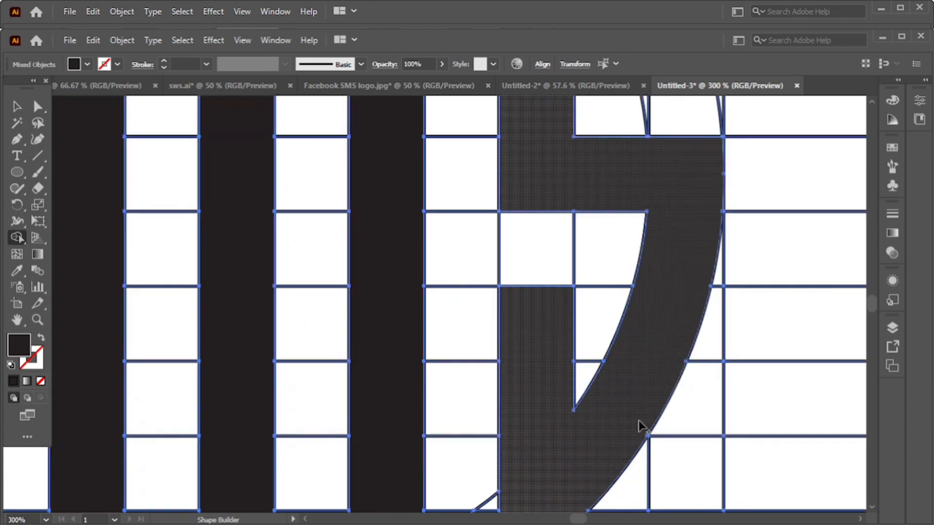
scroll(634, 399, "down", 2)
mouse_move(590, 403)
left_mouse_down()
mouse_move(590, 437)
mouse_move(579, 444)
left_mouse_up()
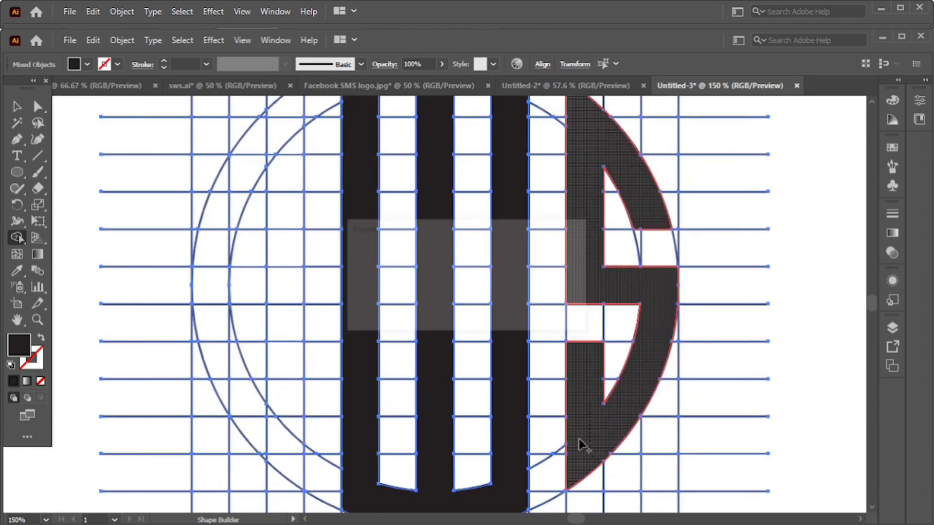
- Build the left S by merging its upper curve, middle bar, lower inner bar and lower curve between the circles
scroll(279, 246, "up", 1)
mouse_move(280, 246)
left_mouse_down()
mouse_move(288, 147)
mouse_move(253, 187)
mouse_move(277, 188)
mouse_move(263, 148)
mouse_move(217, 233)
mouse_move(265, 190)
mouse_move(197, 287)
mouse_move(219, 271)
mouse_move(219, 292)
mouse_move(250, 317)
mouse_move(299, 322)
left_mouse_up()
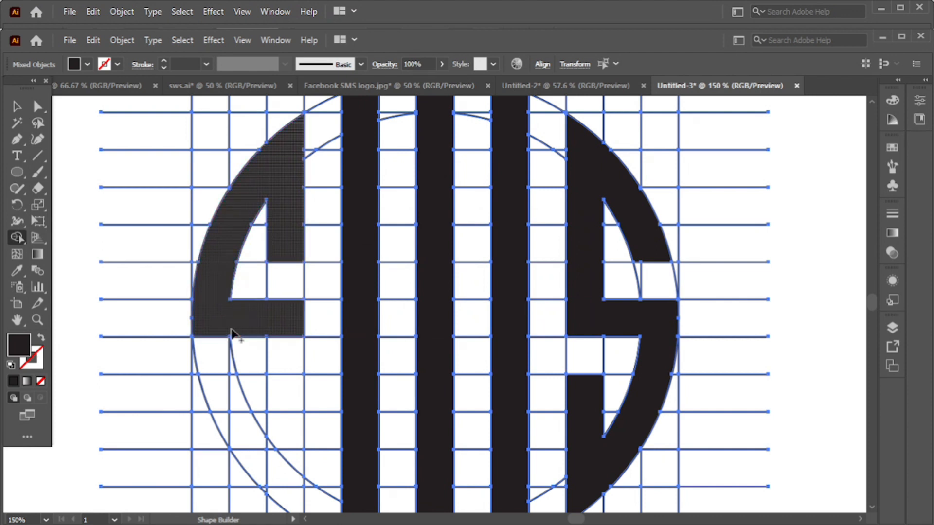
scroll(238, 331, "down", 4)
mouse_move(287, 243)
left_mouse_down()
mouse_move(291, 398)
mouse_move(269, 391)
mouse_move(249, 348)
mouse_move(275, 348)
mouse_move(248, 338)
mouse_move(236, 299)
mouse_move(219, 286)
mouse_move(222, 319)
mouse_move(267, 391)
left_mouse_up()
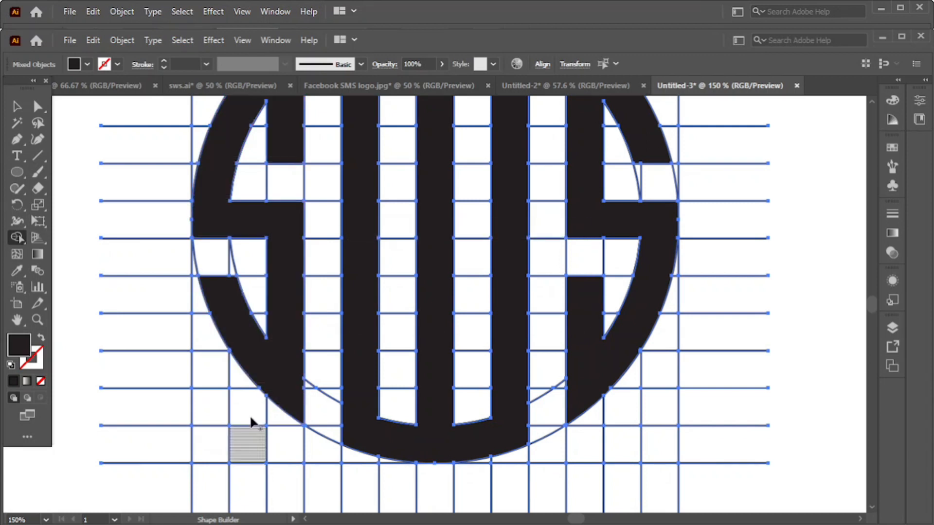
- Select the finished SWS letter shapes and place a copy of them on the empty area to the right of the grid
scroll(246, 387, "up", 1)
scroll(310, 373, "down", 2)
left_click(511, 172)
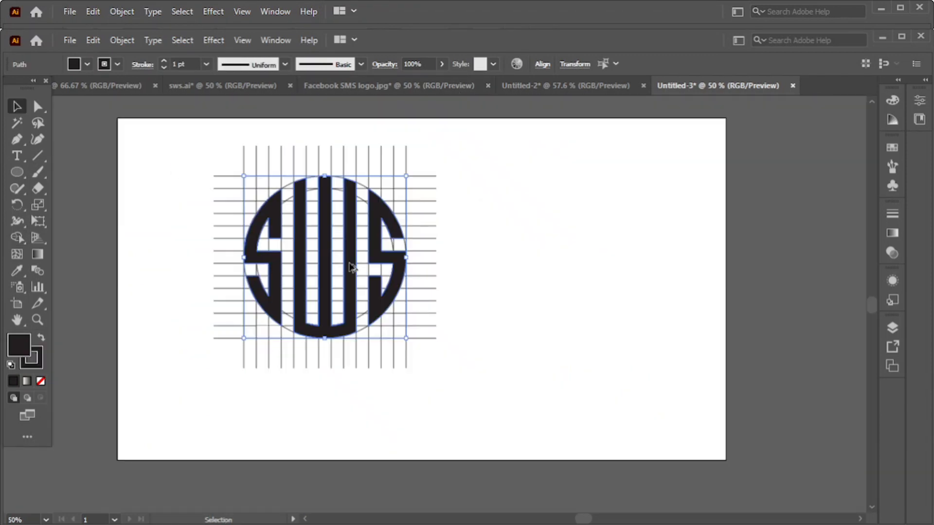
left_click_drag(351, 266, 596, 271)
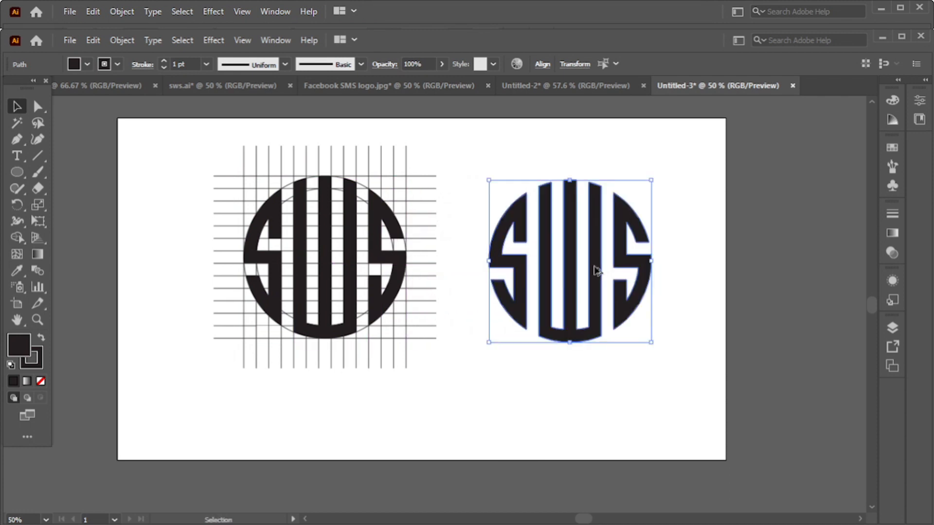